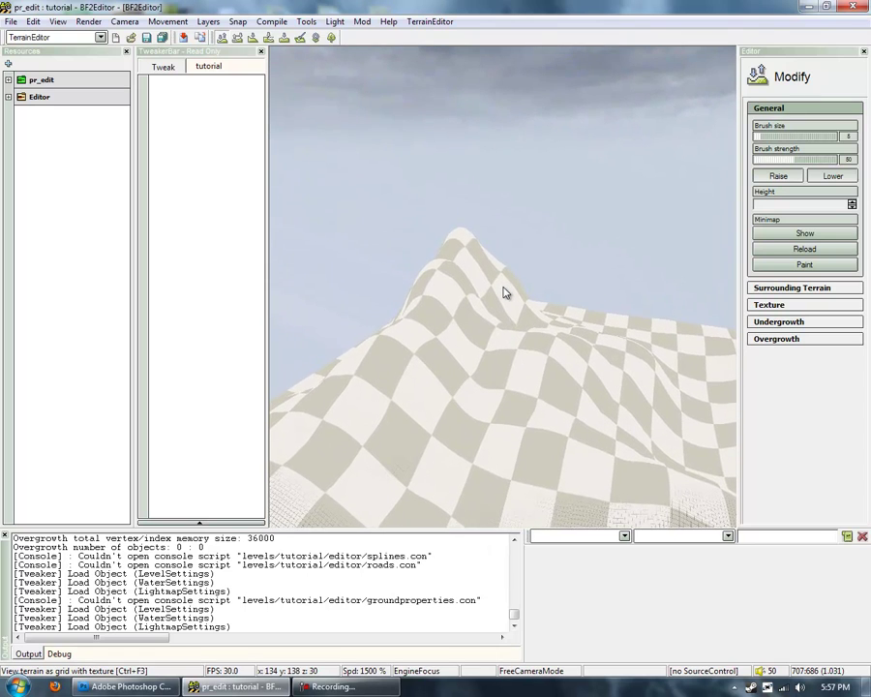
- Examine the checkered terrain's peak, slopes and outer edges from several sides and distances
scroll(503, 292, "down", 5)
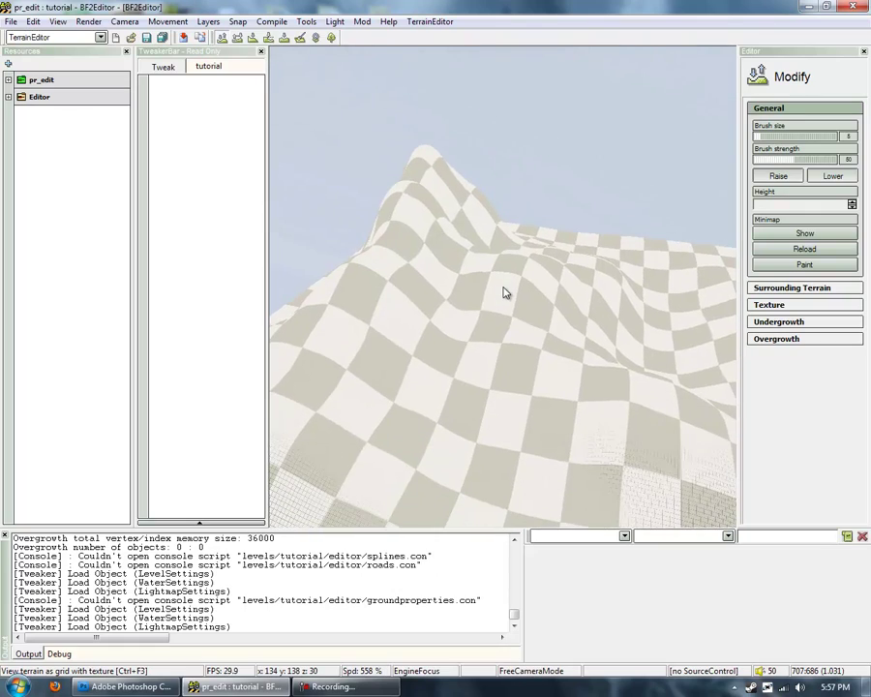
scroll(503, 292, "down", 1)
key("a")
key("w")
key("d")
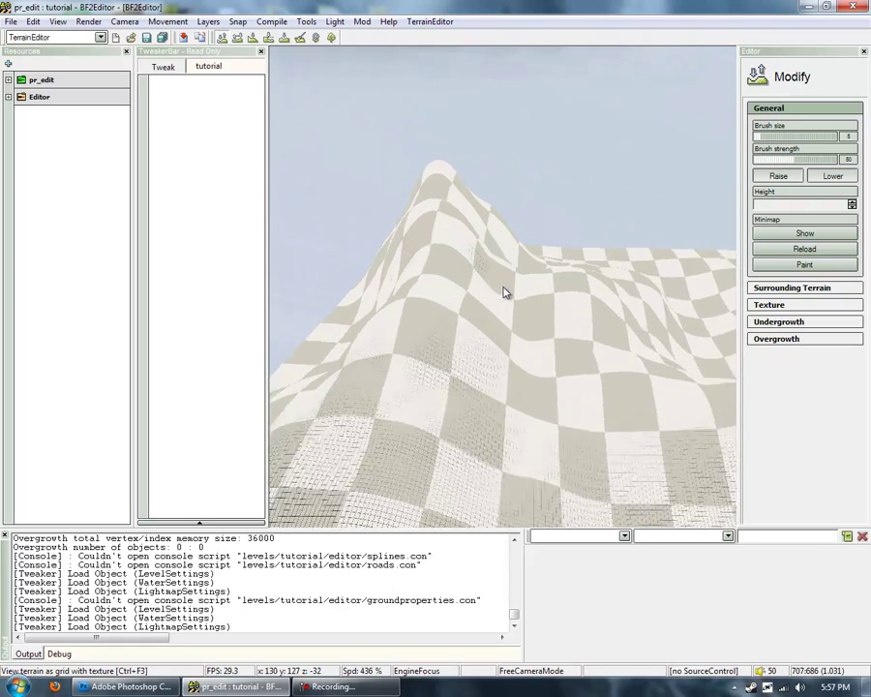
scroll(503, 292, "up", 4)
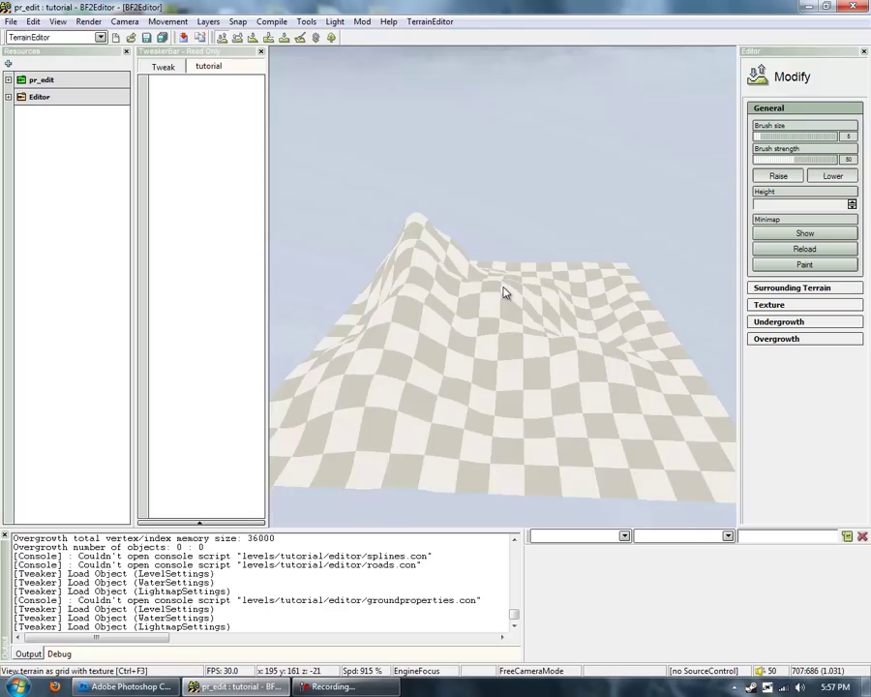
key("d")
scroll(503, 292, "up", 3)
key("w")
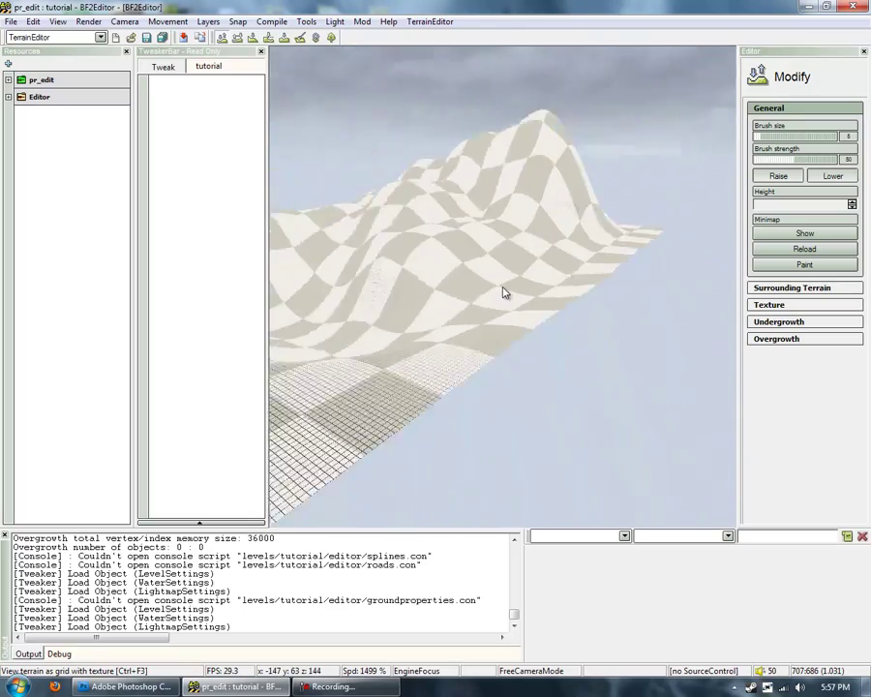
scroll(503, 293, "down", 5)
key("w")
scroll(504, 292, "up", 4)
key("s")
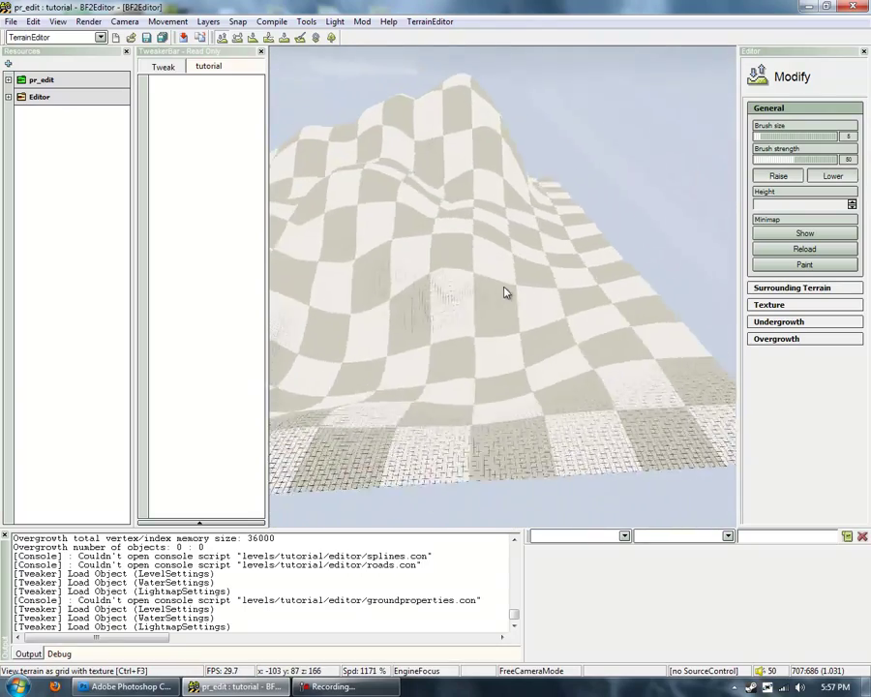
key("a")
scroll(503, 292, "up", 3)
scroll(503, 292, "down", 4)
key("d")
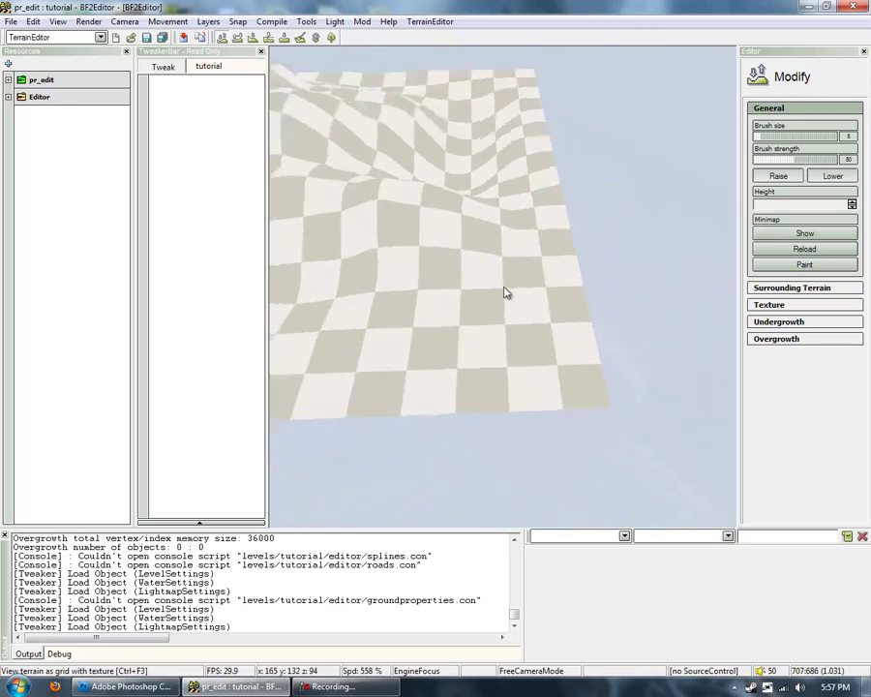
scroll(503, 292, "up", 3)
key("w")
scroll(504, 292, "down", 3)
scroll(503, 292, "up", 4)
key("s")
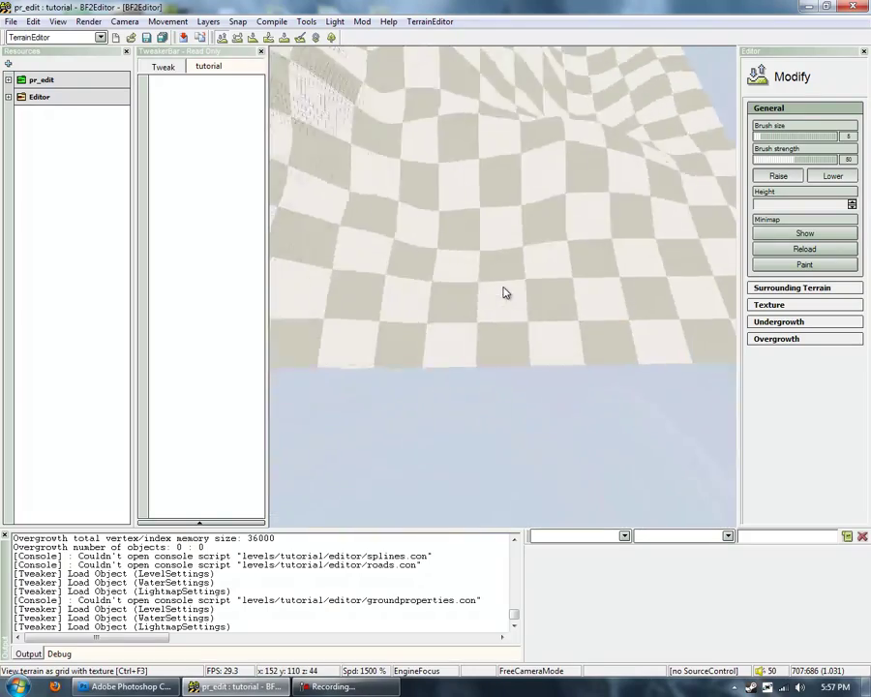
key("w")
key("s")
scroll(504, 292, "down", 3)
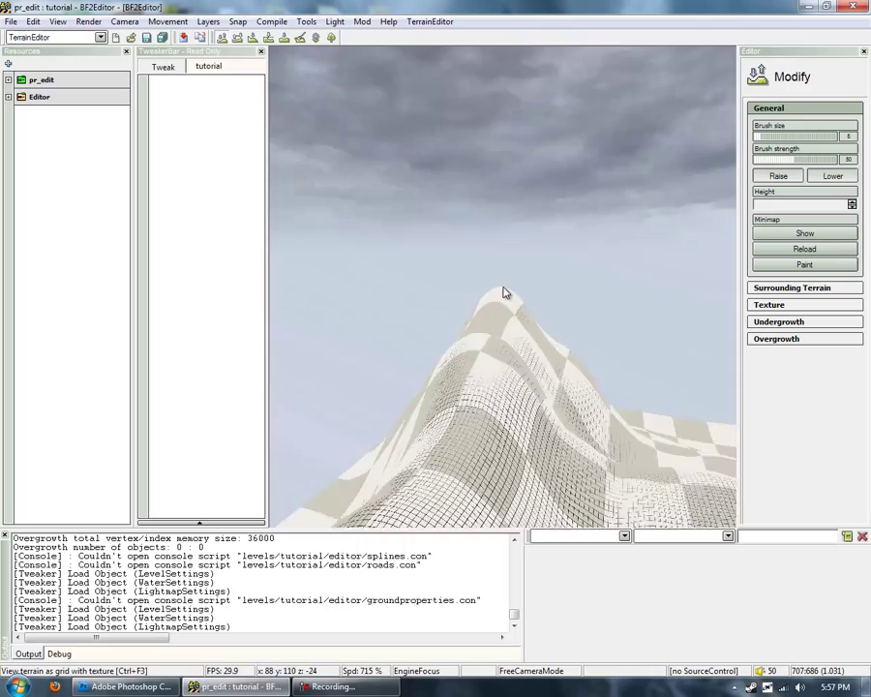
key("w")
scroll(503, 292, "down", 2)
scroll(503, 292, "up", 2)
key("s")
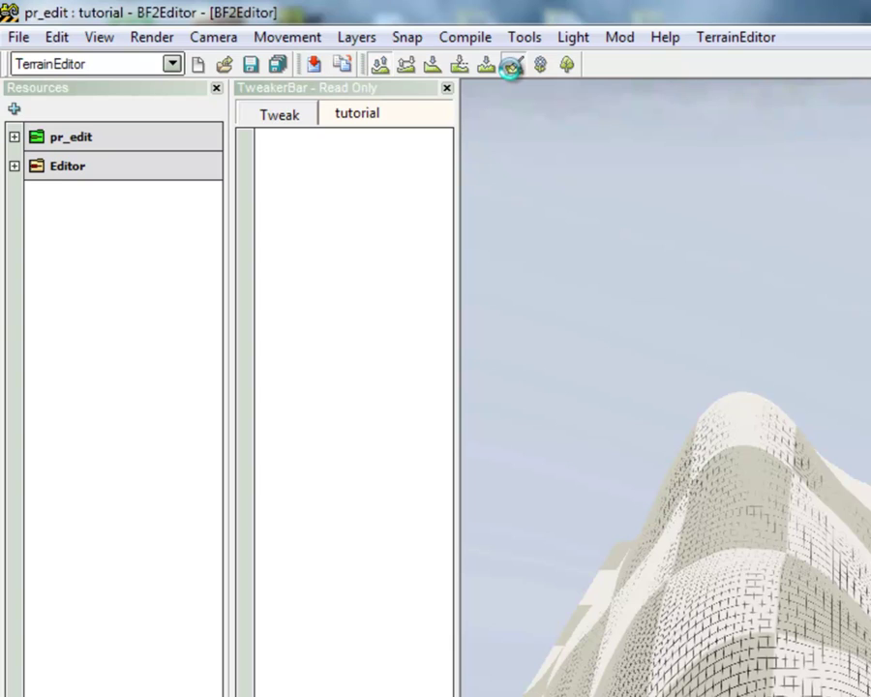
- Switch to the terrain painting mode, open the properties of ground layer Layer_1 and widen their value column
left_click(511, 65)
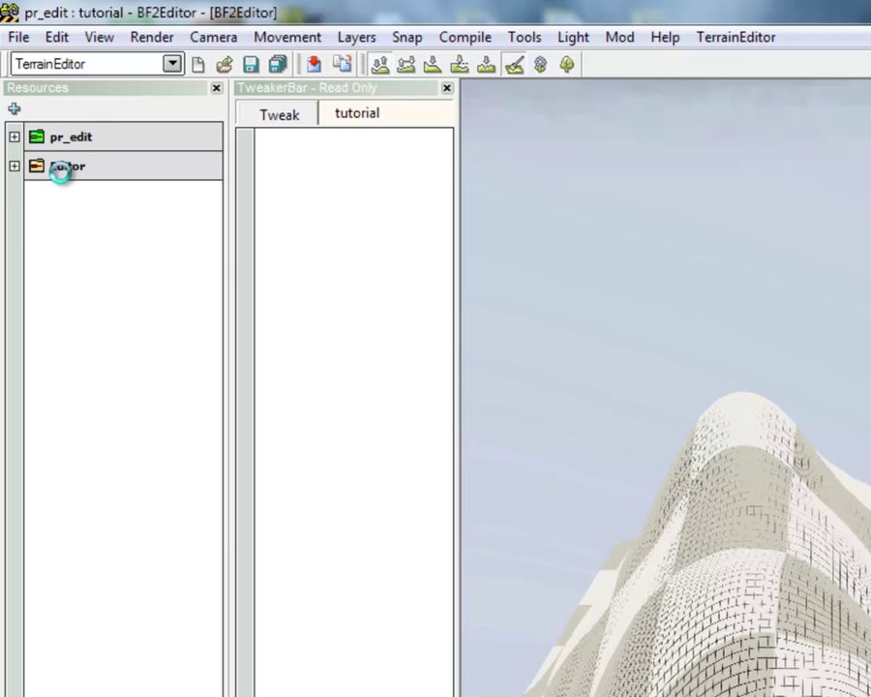
left_click(15, 248)
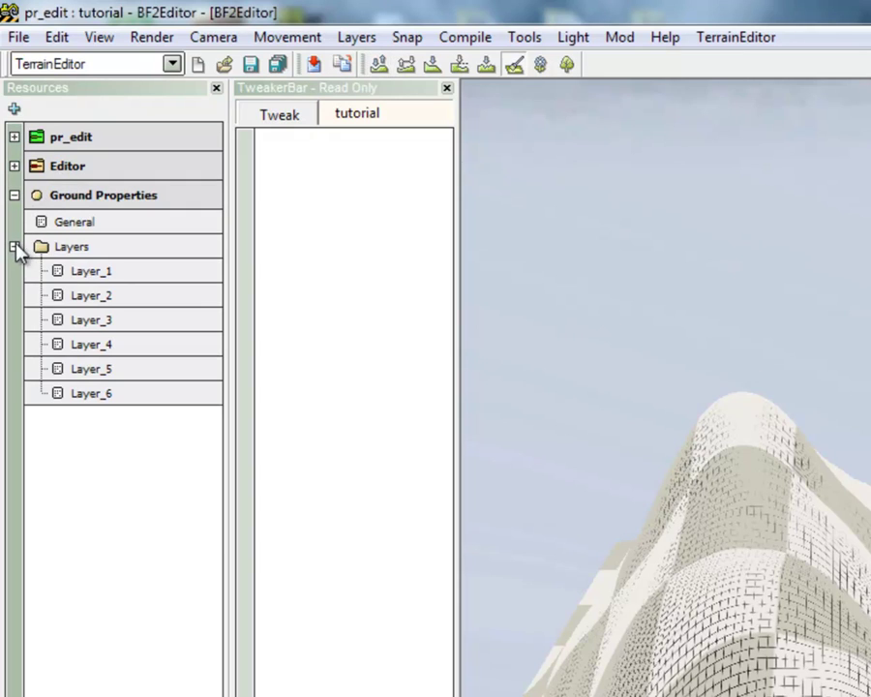
left_click(92, 272)
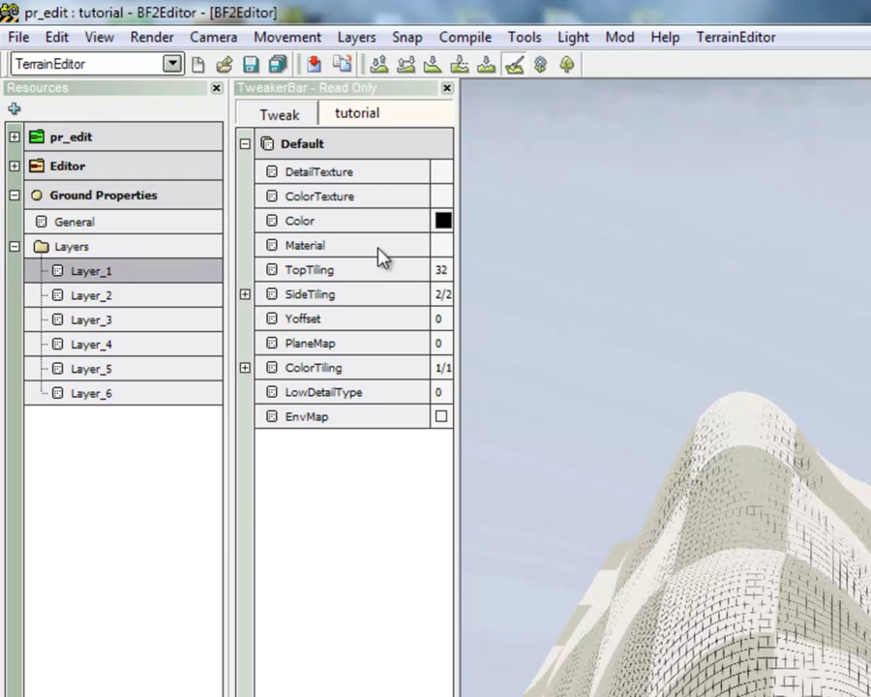
left_click_drag(428, 249, 397, 252)
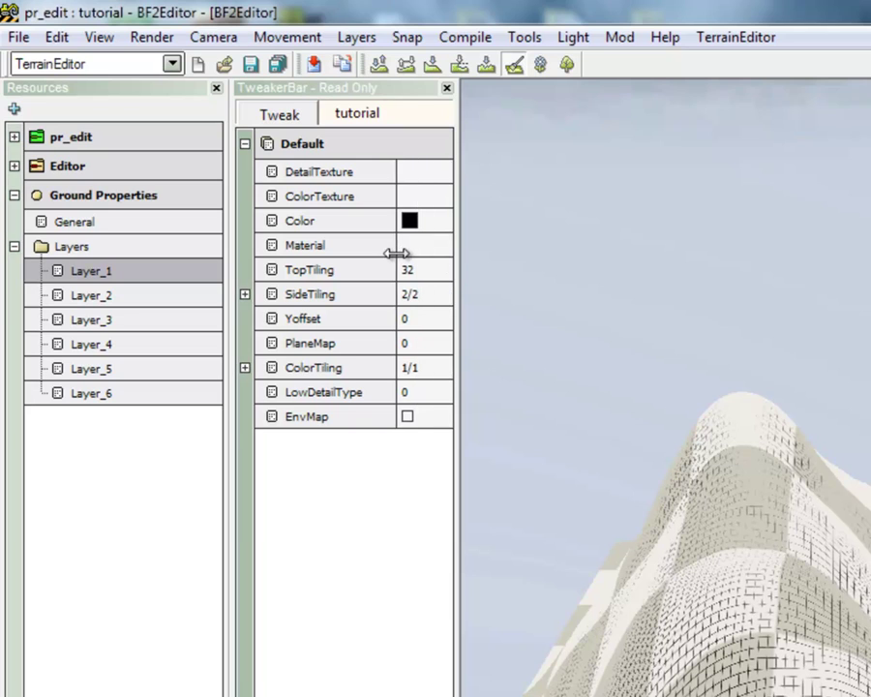
left_click_drag(457, 224, 462, 233)
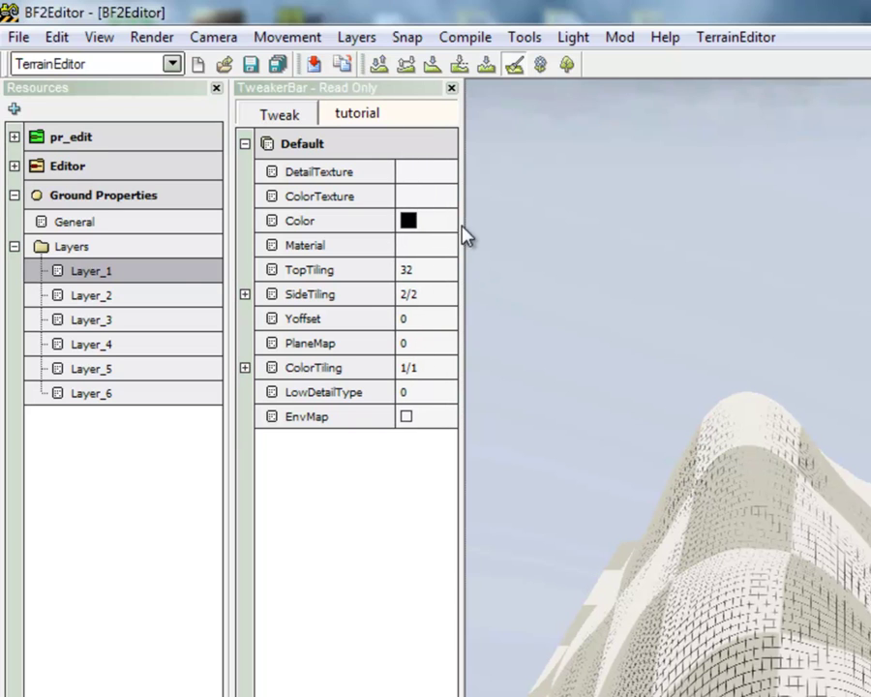
- Assign the detail_rock01 texture as Layer_1's detail texture
key("w")
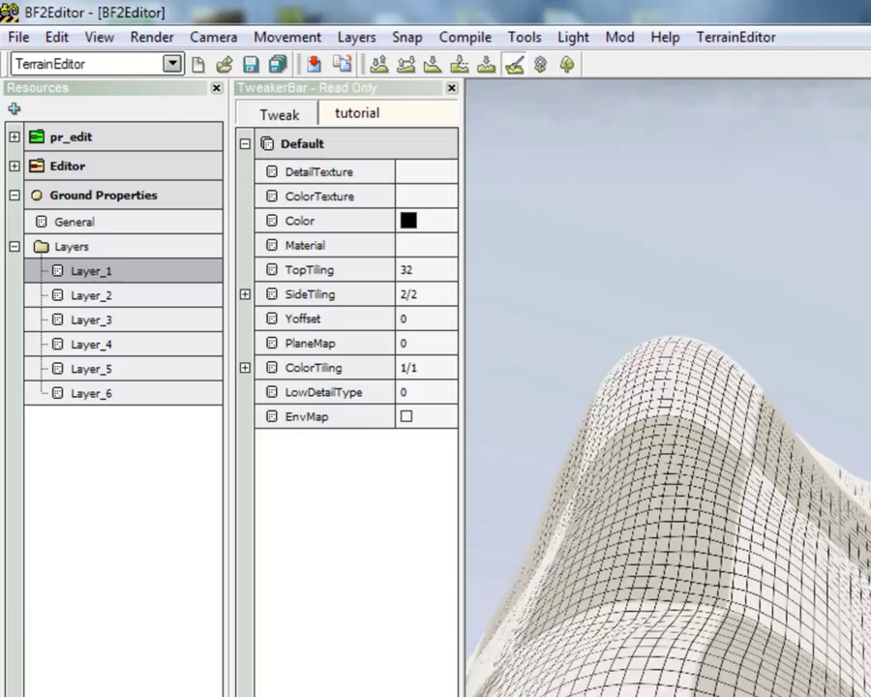
key("s")
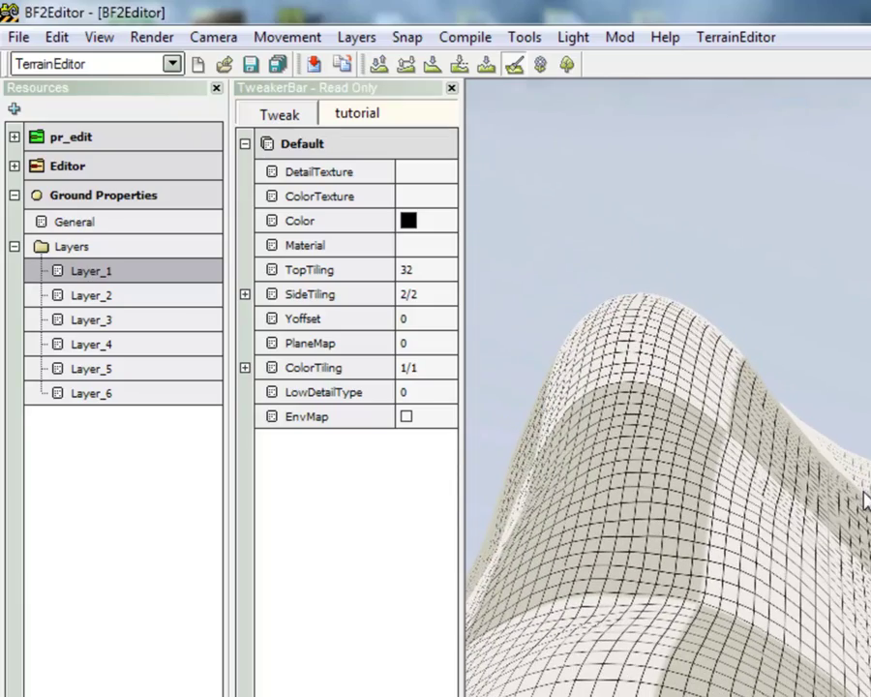
key("s")
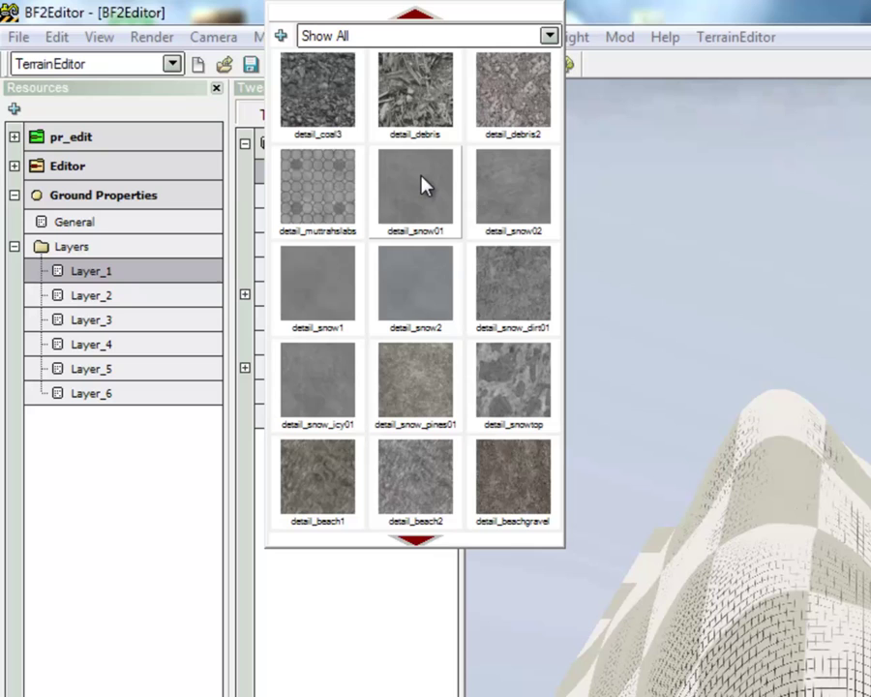
scroll(421, 184, "down", 7)
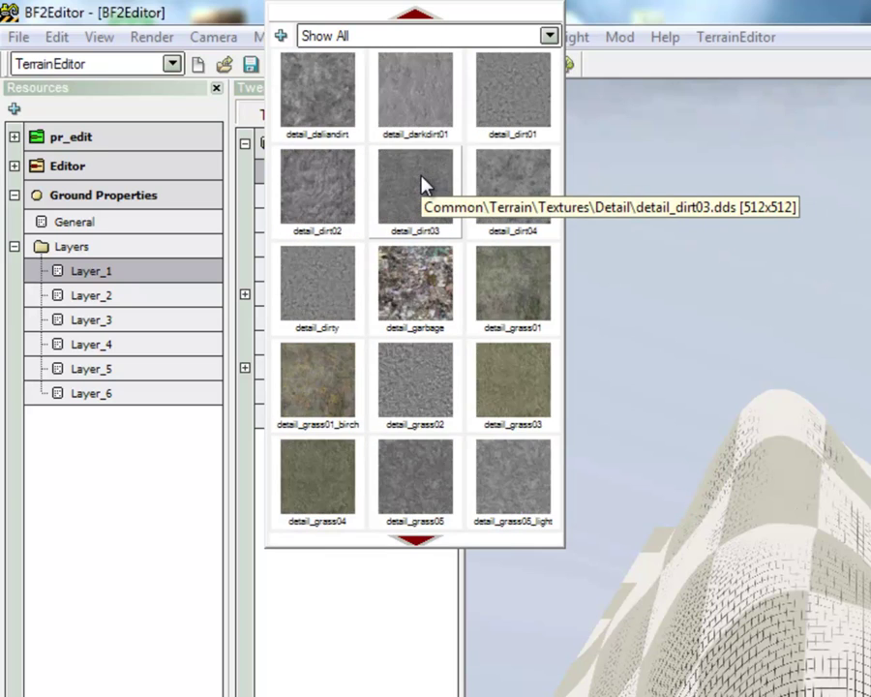
scroll(421, 183, "down", 6)
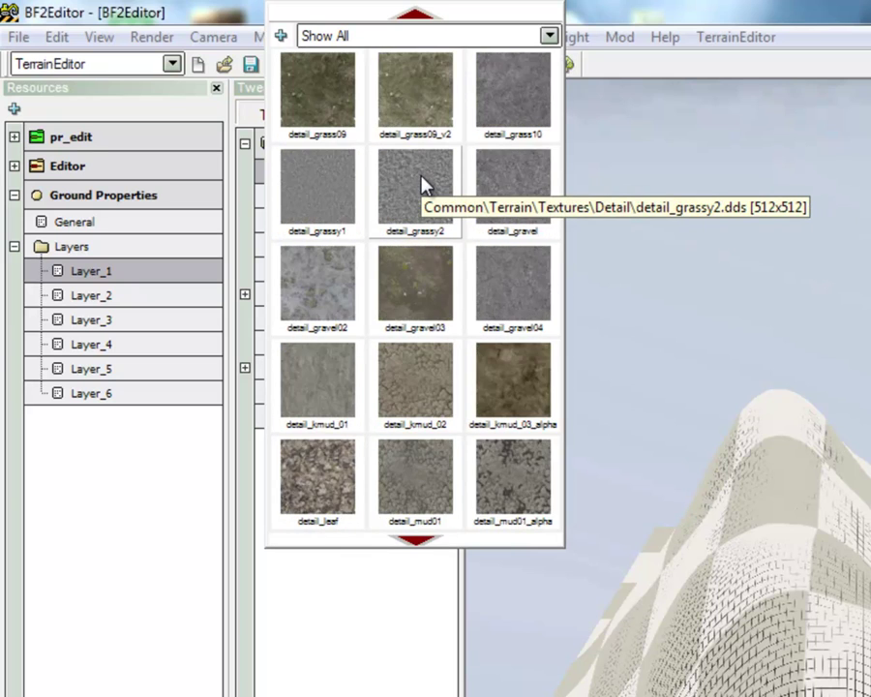
scroll(421, 184, "down", 4)
left_click(403, 271)
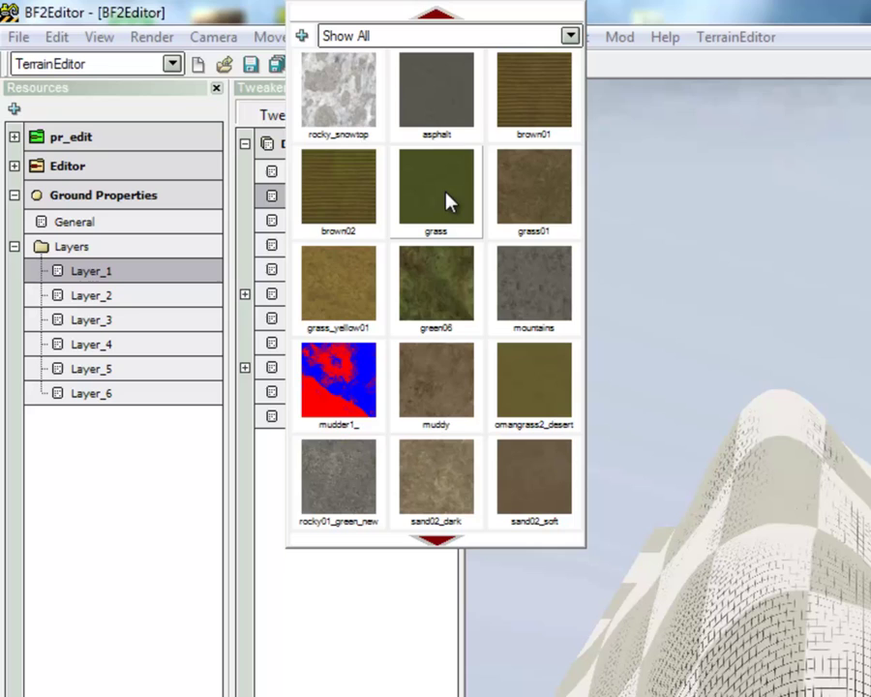
- Assign the mountains texture as Layer_1's color texture
scroll(447, 201, "down", 2)
scroll(447, 201, "up", 2)
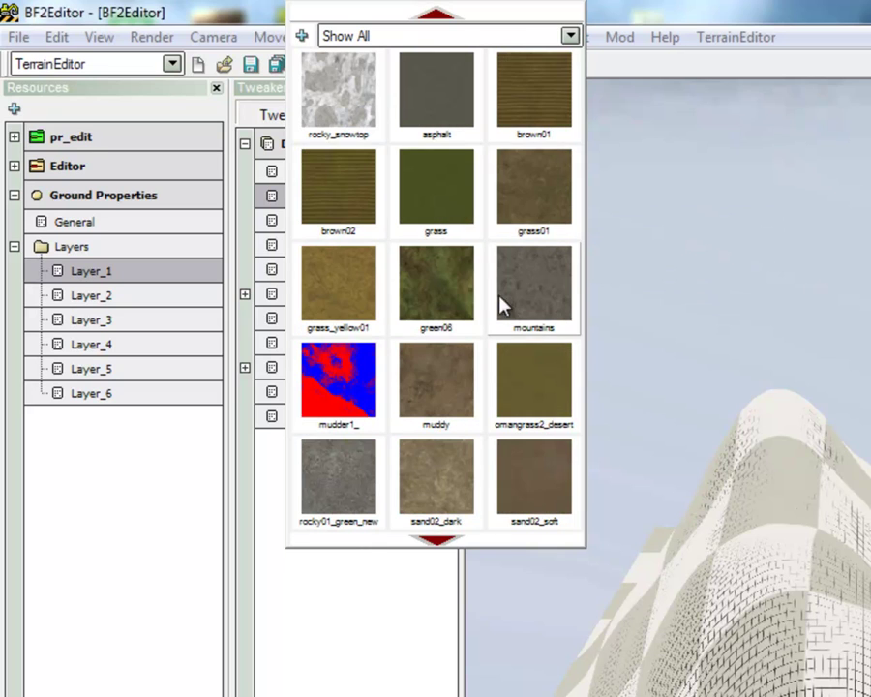
left_click(541, 304)
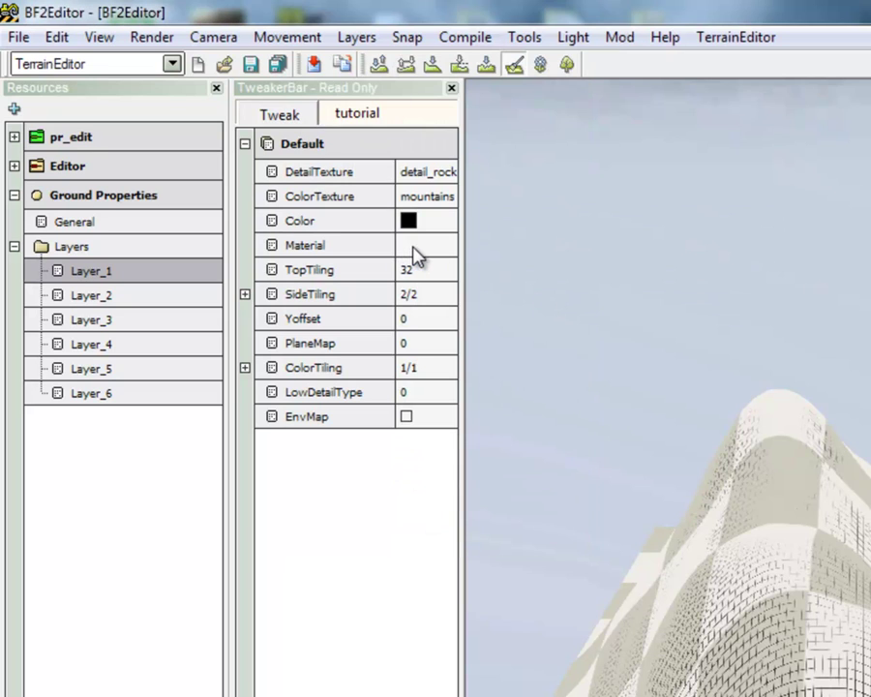
- Set Layer_1's material to rock and open its LowDetailType value for editing
left_click(445, 245)
scroll(426, 290, "down", 4)
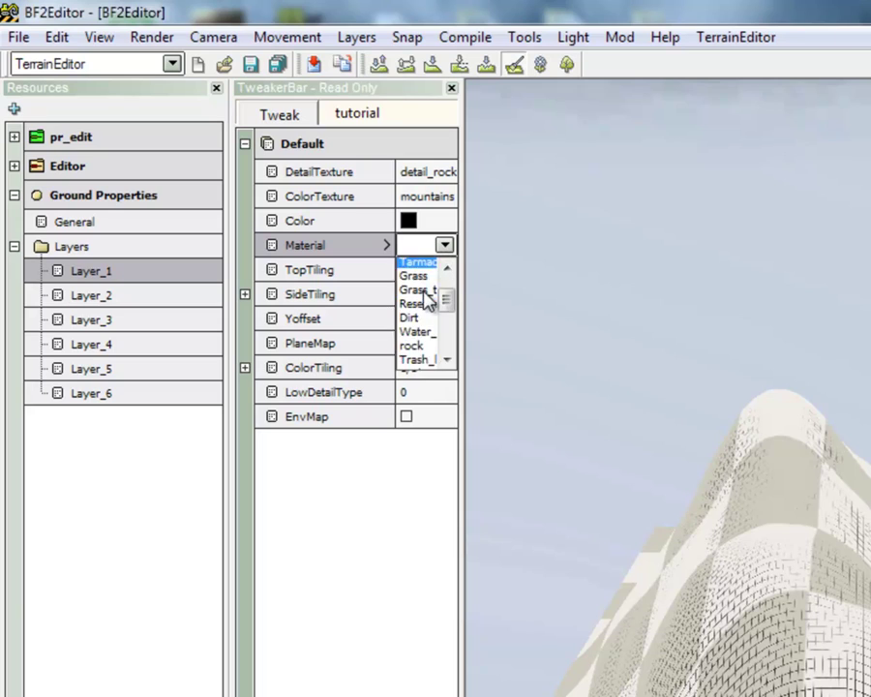
scroll(427, 298, "down", 2)
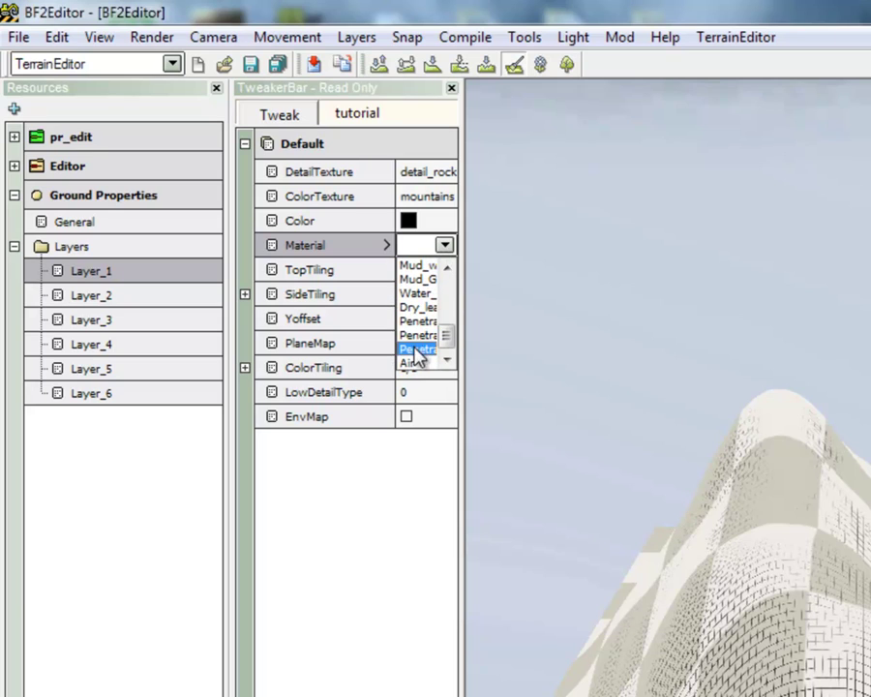
scroll(414, 355, "up", 2)
left_click(420, 267)
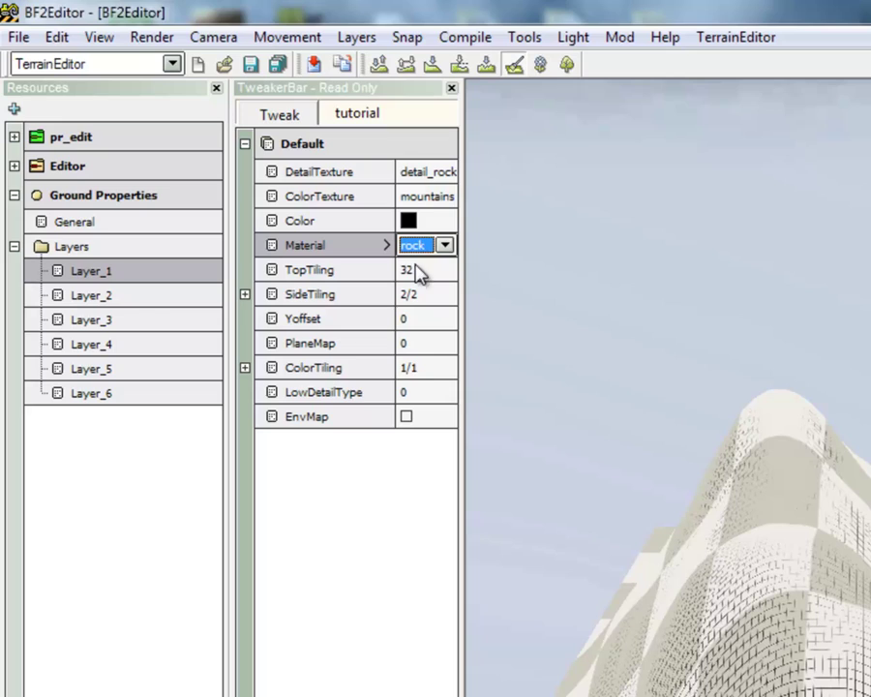
left_click(433, 391)
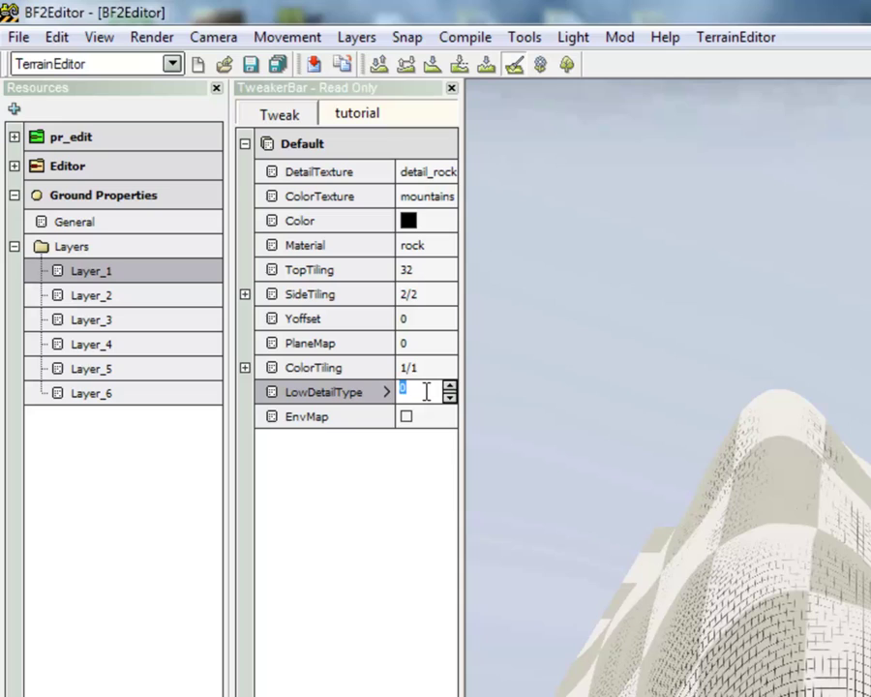
- Give Layer_2 one of the detail_grass textures as its detail texture and grass as its color texture
left_click(136, 300)
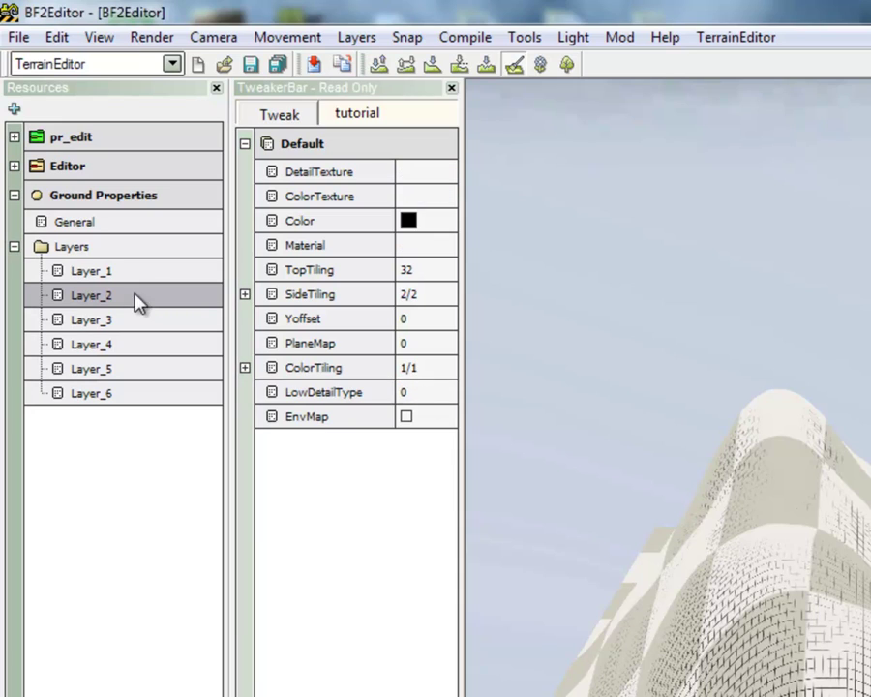
left_click(420, 167)
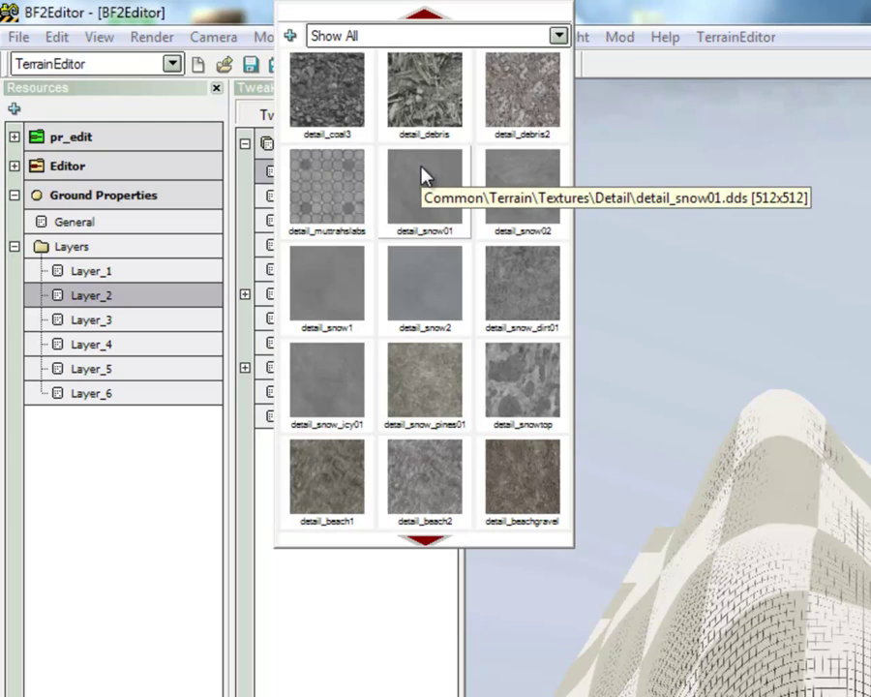
scroll(422, 175, "down", 4)
scroll(422, 175, "down", 7)
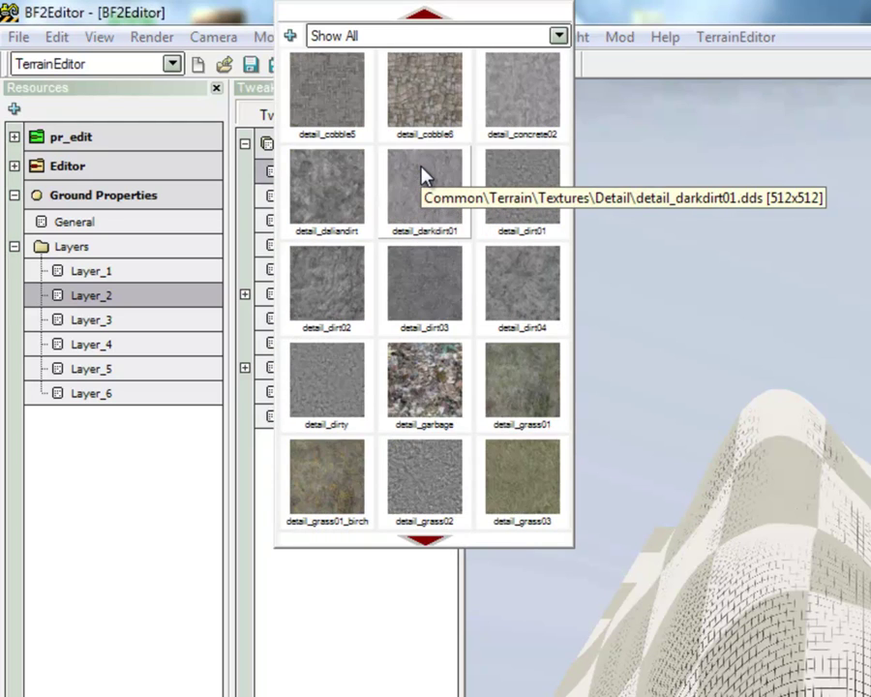
scroll(422, 175, "down", 7)
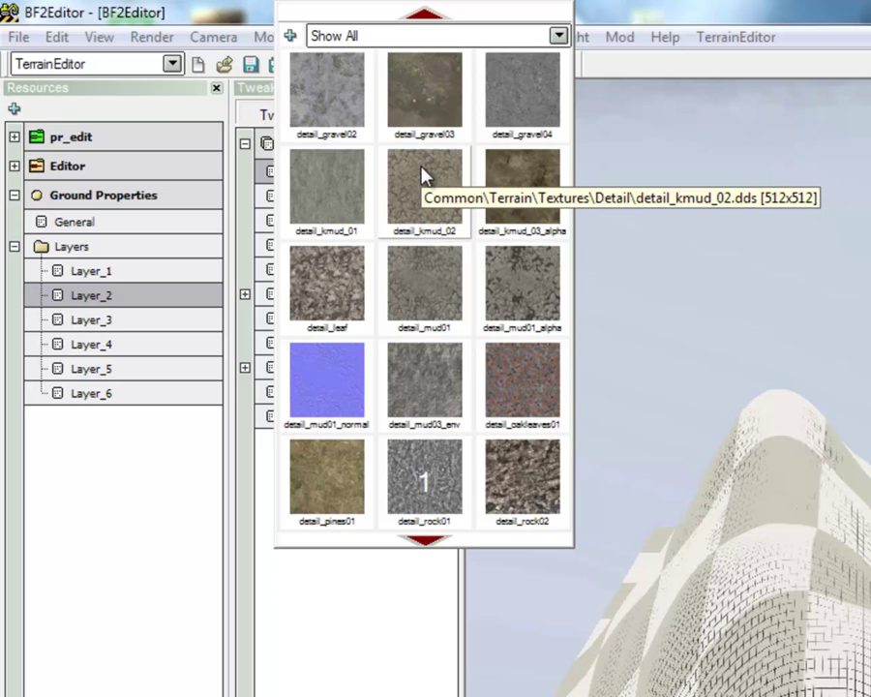
scroll(422, 175, "up", 3)
scroll(422, 175, "up", 8)
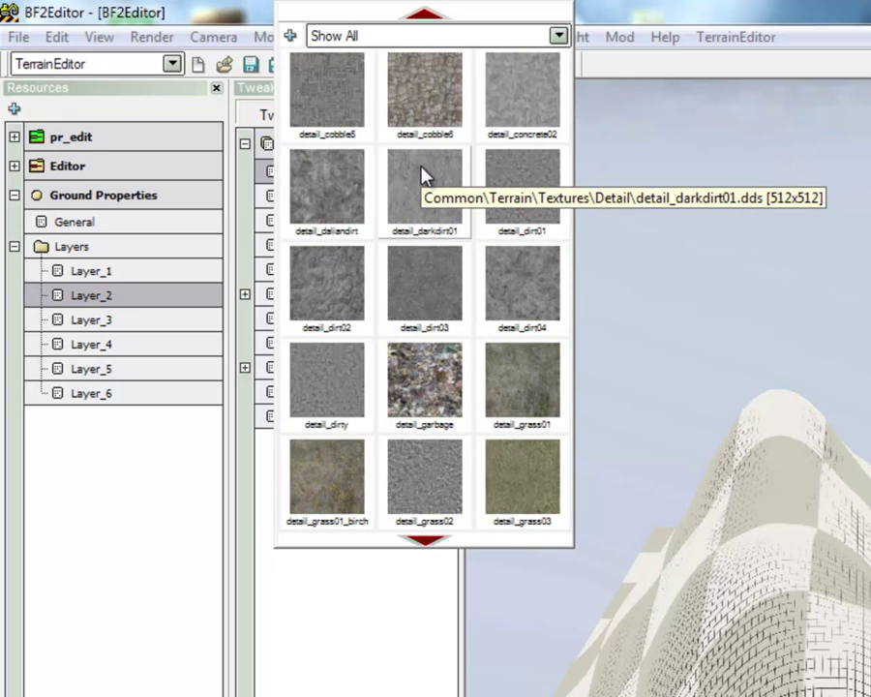
scroll(422, 175, "down", 2)
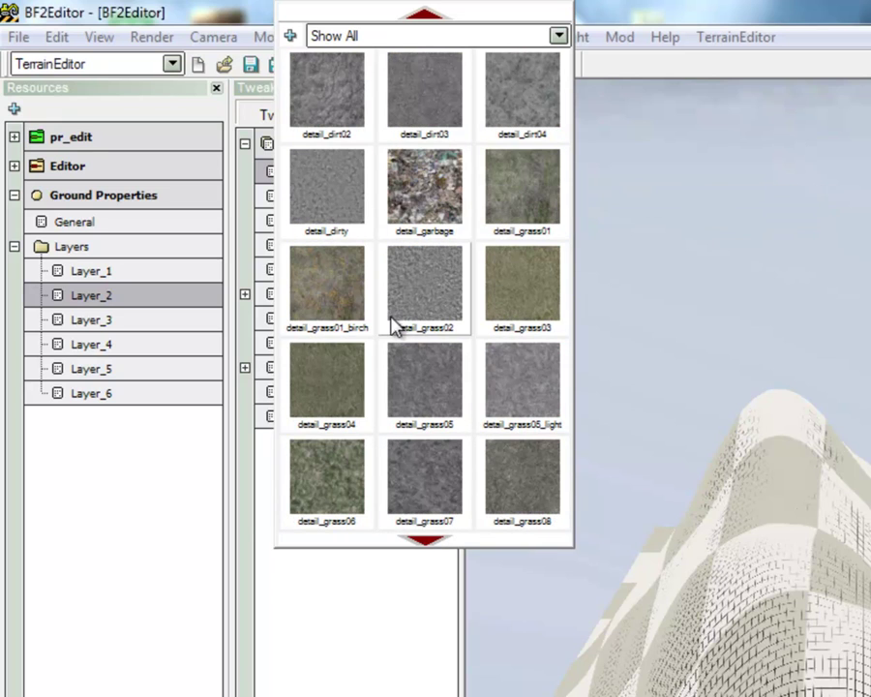
scroll(358, 360, "down", 1)
left_click(345, 381)
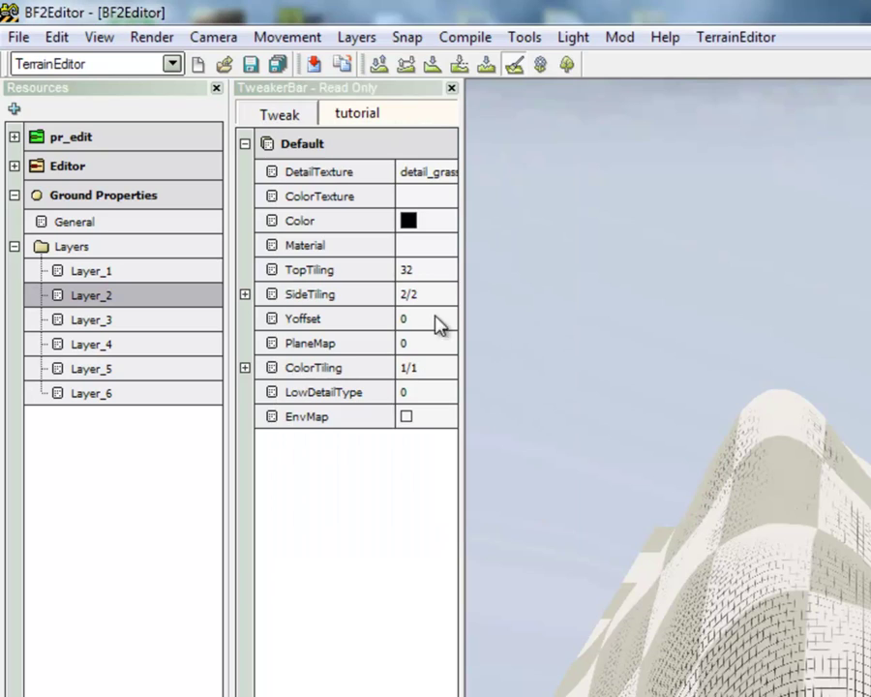
left_click(434, 196)
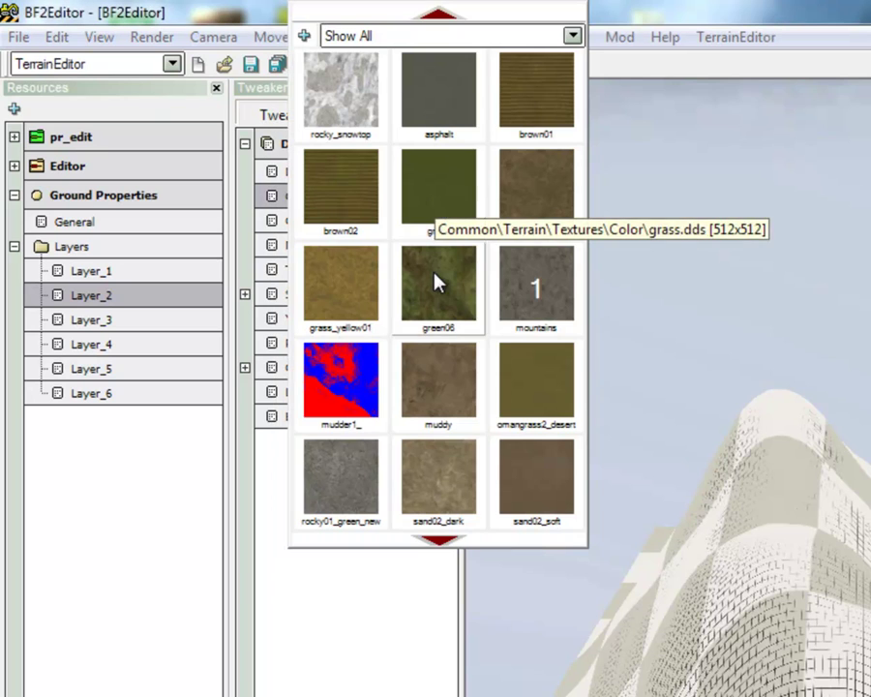
left_click(431, 203)
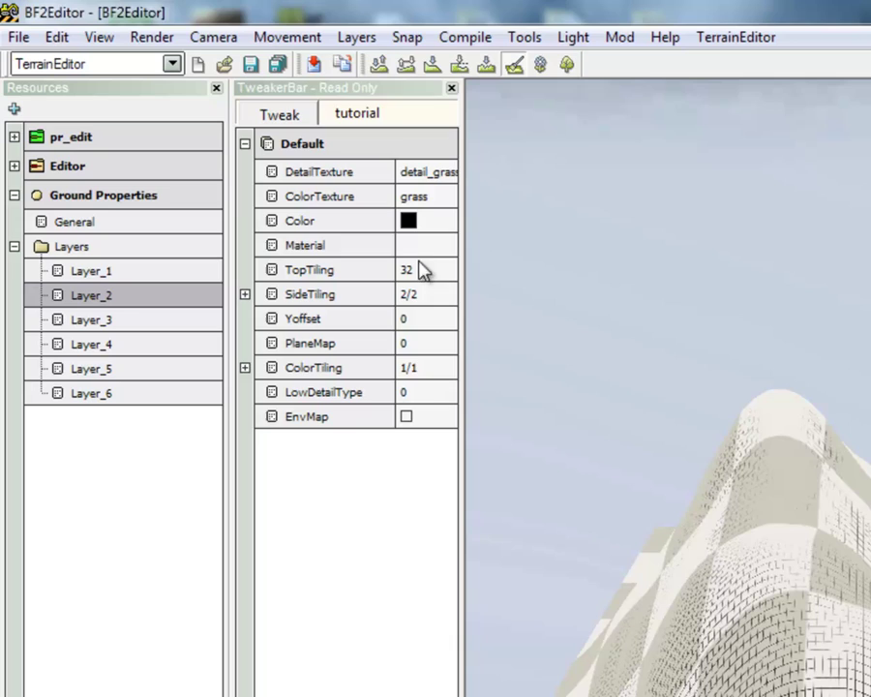
- Set Layer_2's material to Grass and its LowDetailType to 1
left_click(420, 247)
left_click(420, 247)
left_click(416, 306)
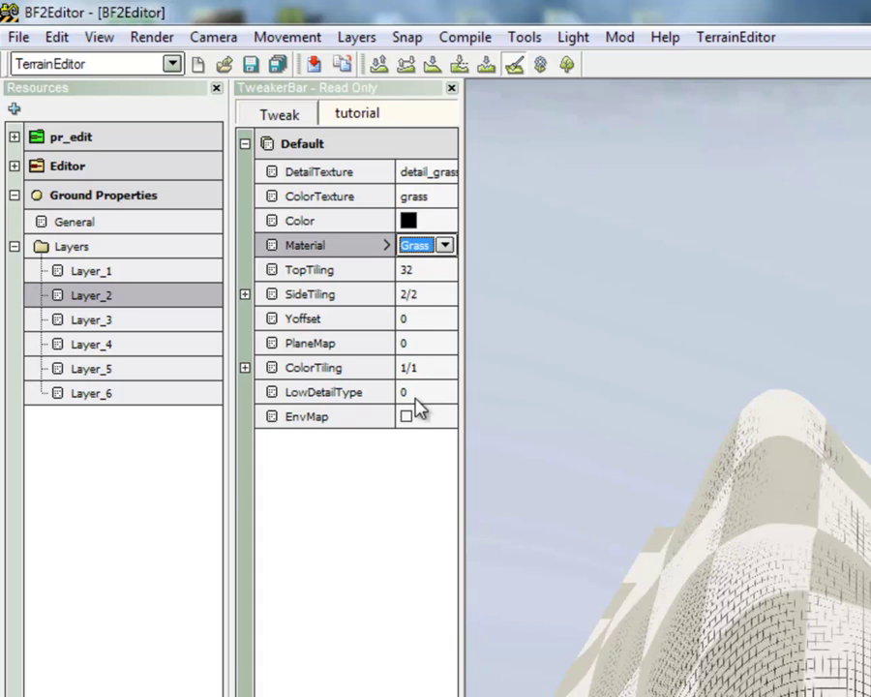
left_click(430, 392)
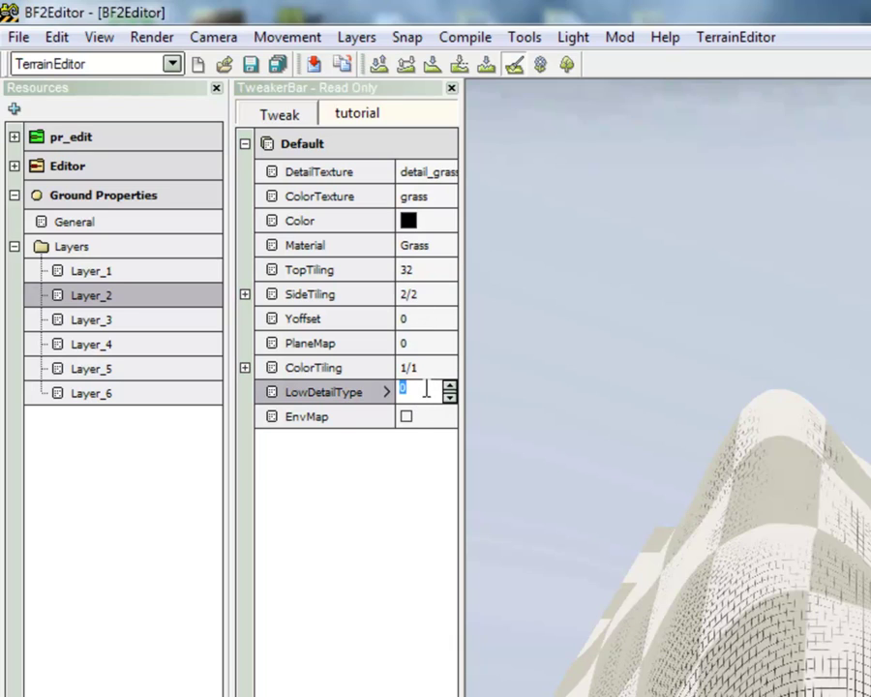
key("Return")
- Give Layer_3 detail_beachgravel as its detail texture and sand02_dark as its color texture
left_click(152, 321)
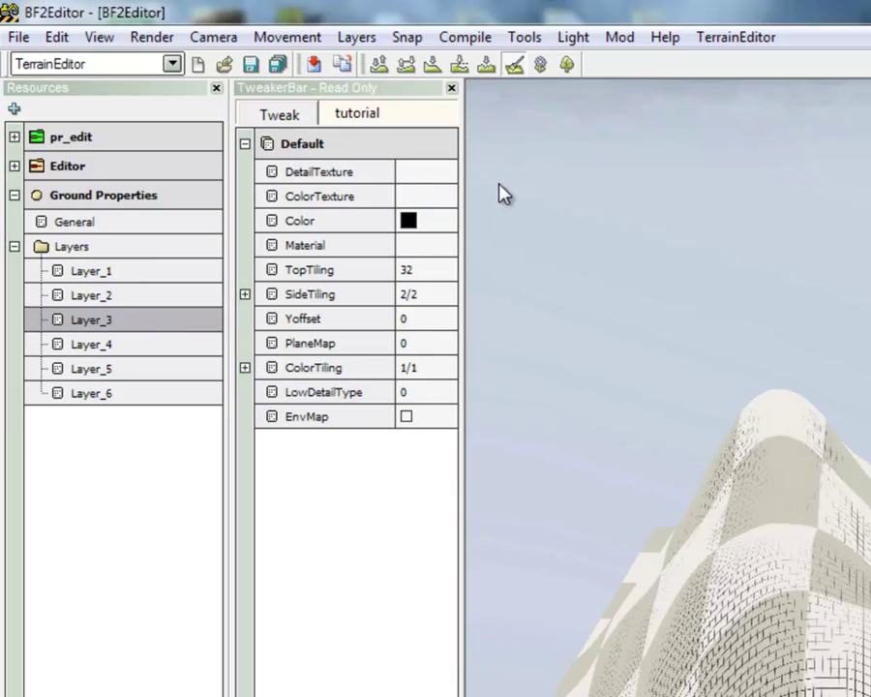
right_click_drag(862, 492, 862, 492)
left_click(414, 173)
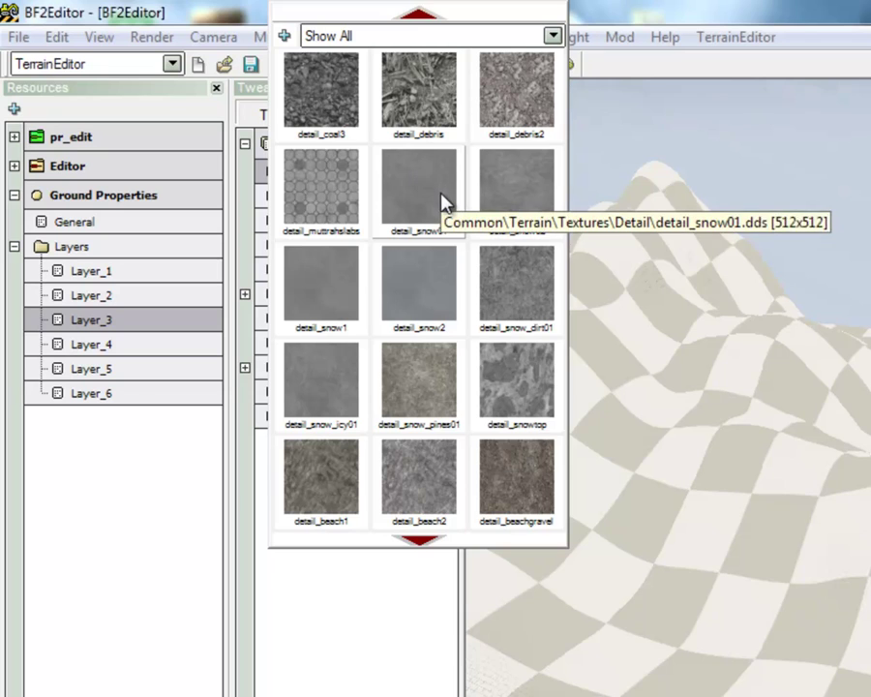
scroll(443, 200, "down", 4)
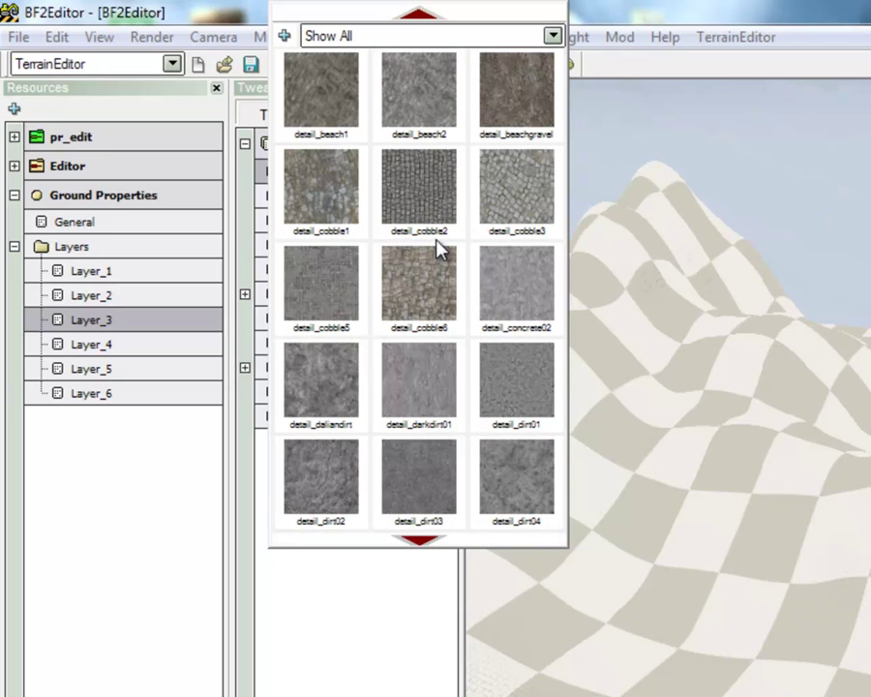
left_click(525, 136)
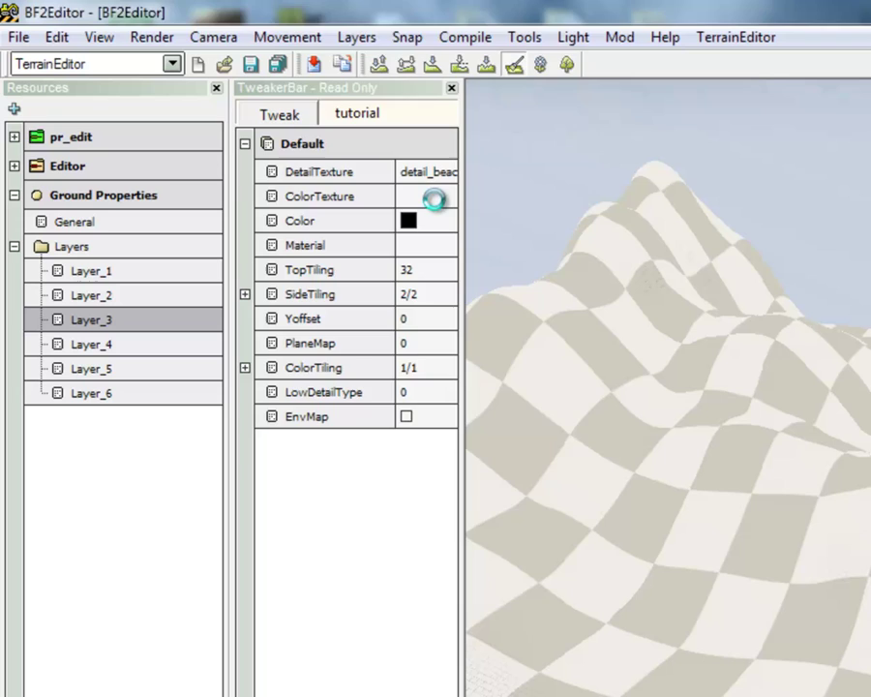
scroll(441, 205, "down", 2)
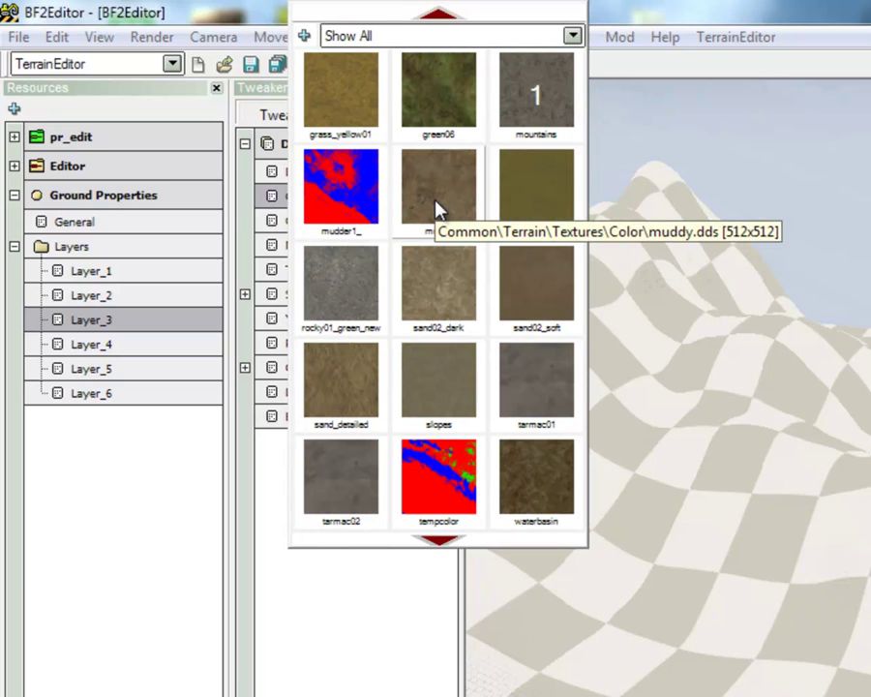
left_click(426, 300)
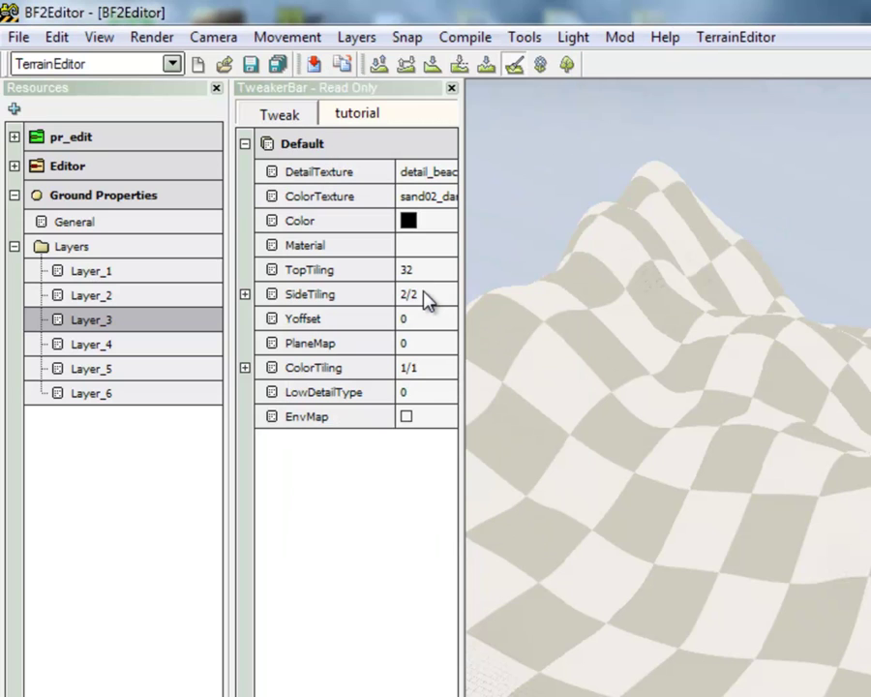
- Set Layer_3's material to Dirt and its LowDetailType to 1
left_click(422, 246)
left_click(426, 246)
scroll(413, 347, "down", 1)
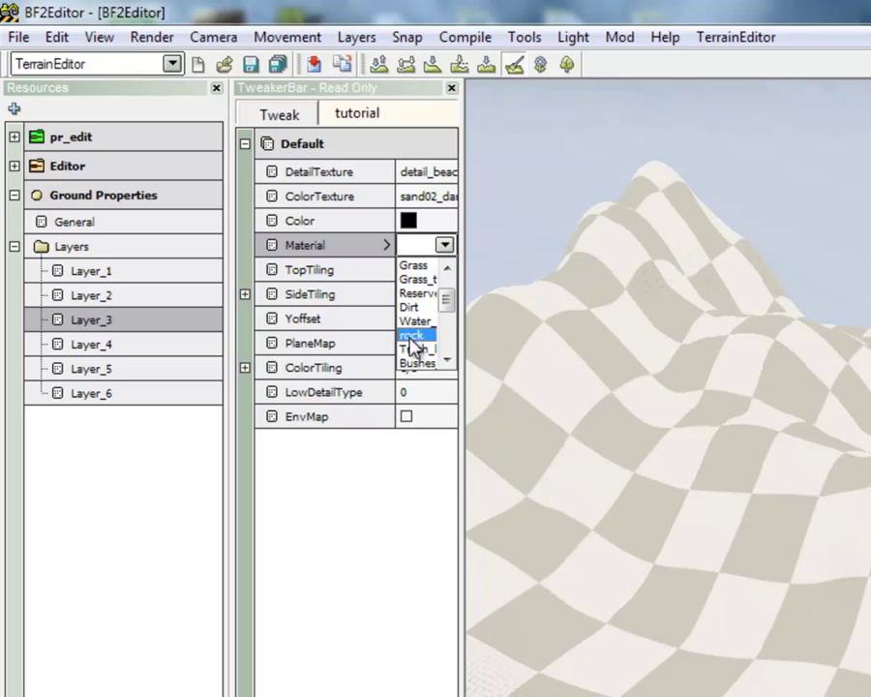
left_click(411, 307)
left_click(417, 391)
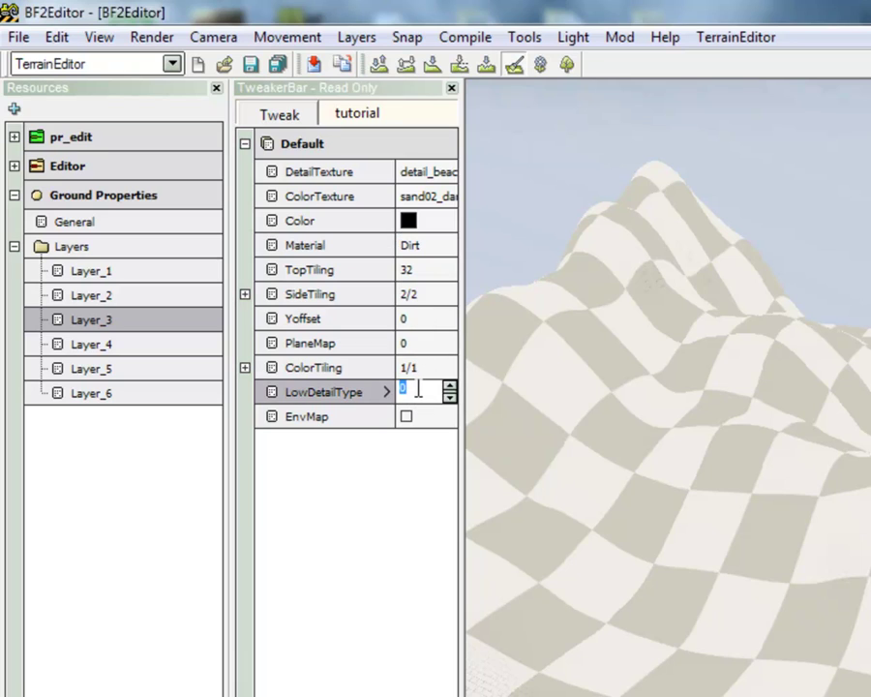
type("1")
key("Return")
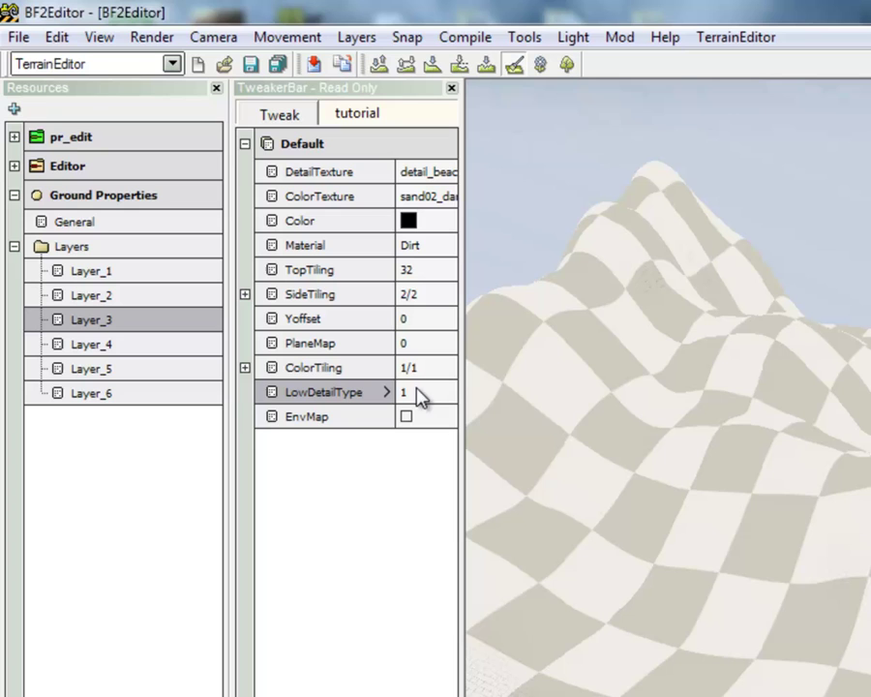
- Save the terrain with its three configured ground layers
right_click_drag(765, 307, 861, 491)
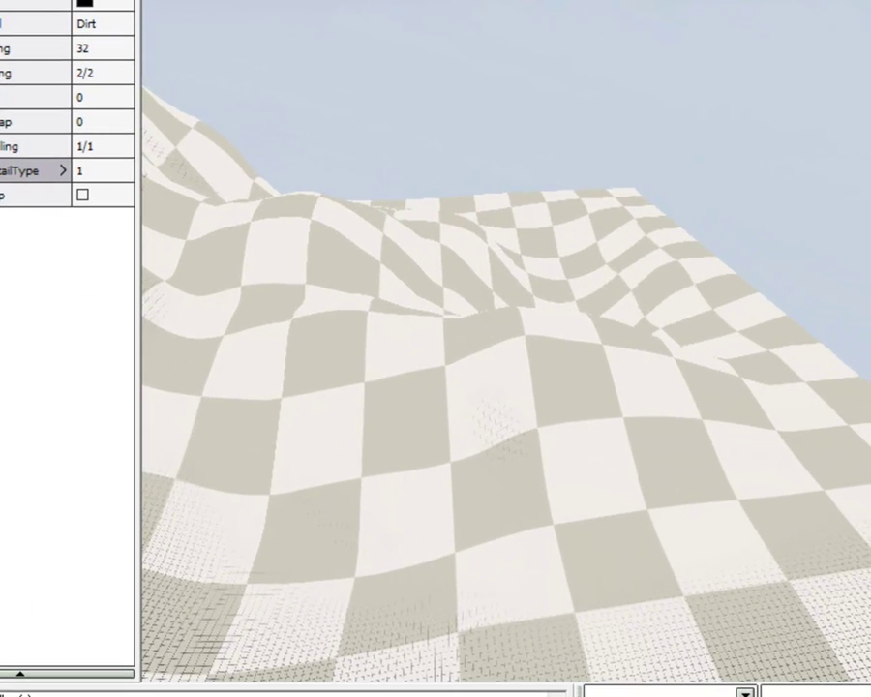
key("ctrl+s")
left_click(545, 627)
right_click_drag(547, 628, 437, 184)
- Review the ground properties of Layer_2 and Layer_1 and close the terrain editor
left_click(84, 173)
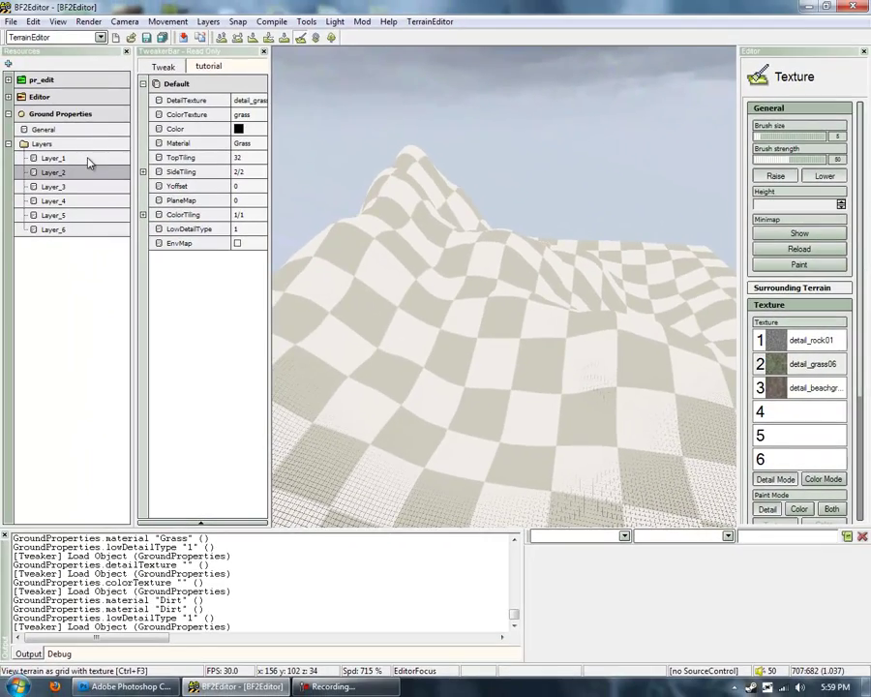
left_click(53, 158)
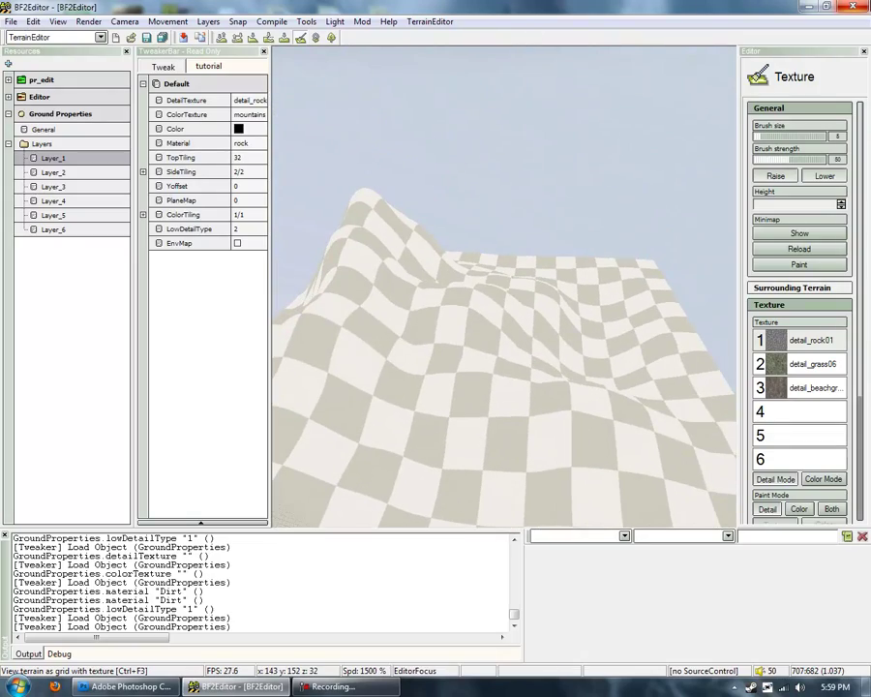
left_click(864, 4)
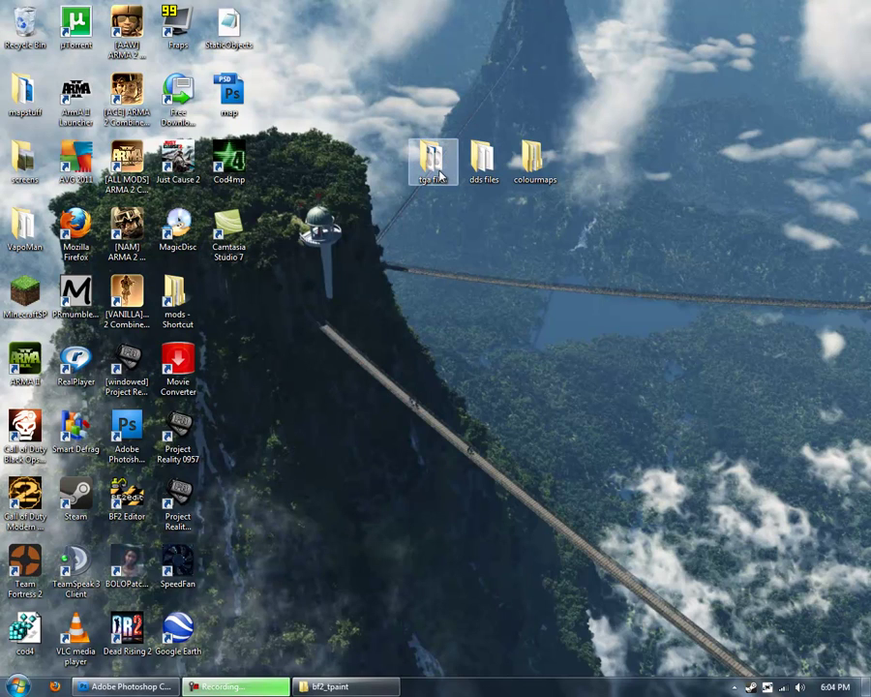
- Open the bf2 folder inside the Battlefield 2 mods folder from the desktop shortcut in Windows Explorer
right_click(345, 687)
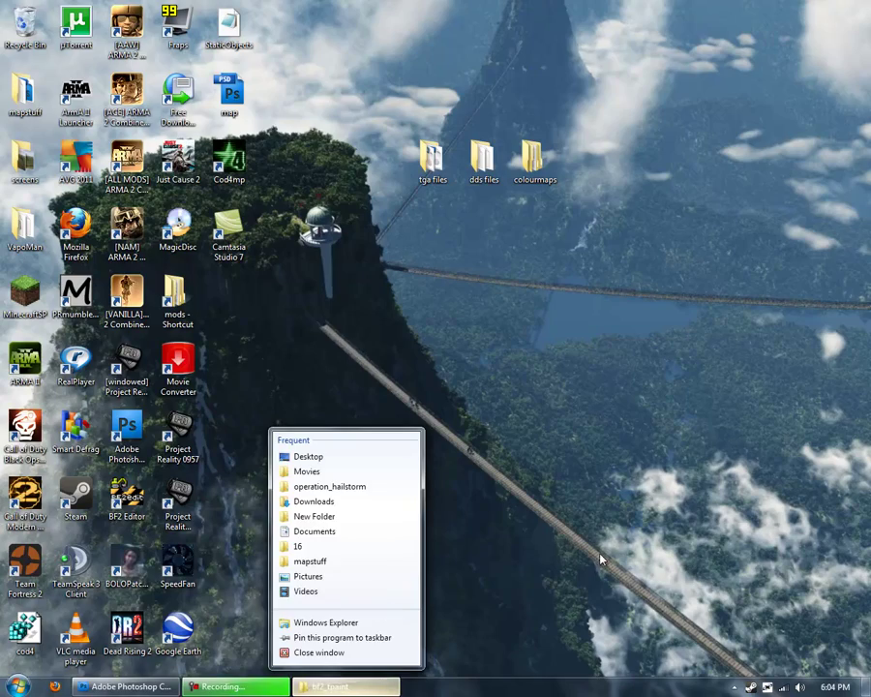
left_click(325, 269)
left_click(188, 292)
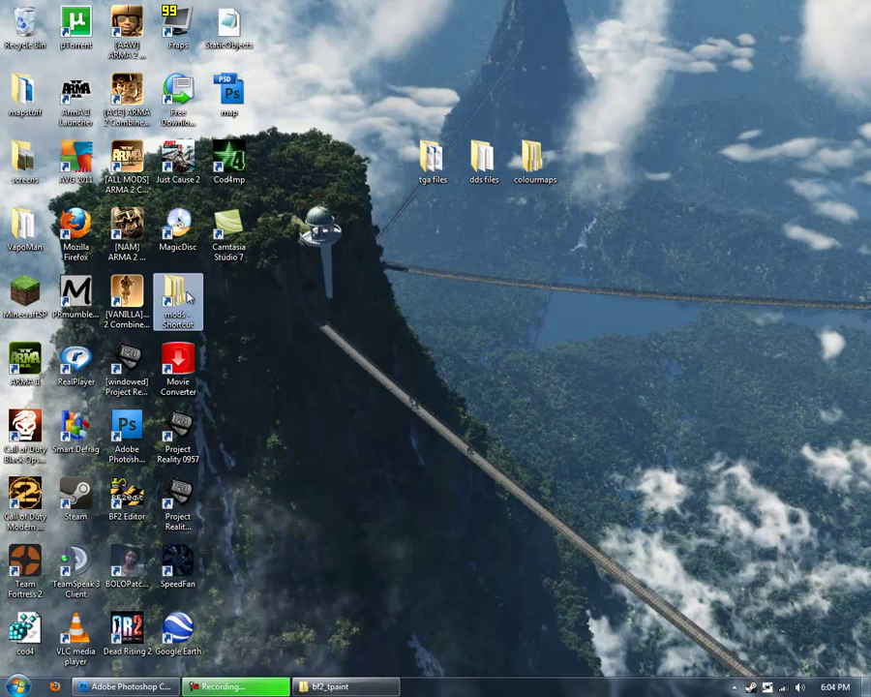
double_click(178, 299)
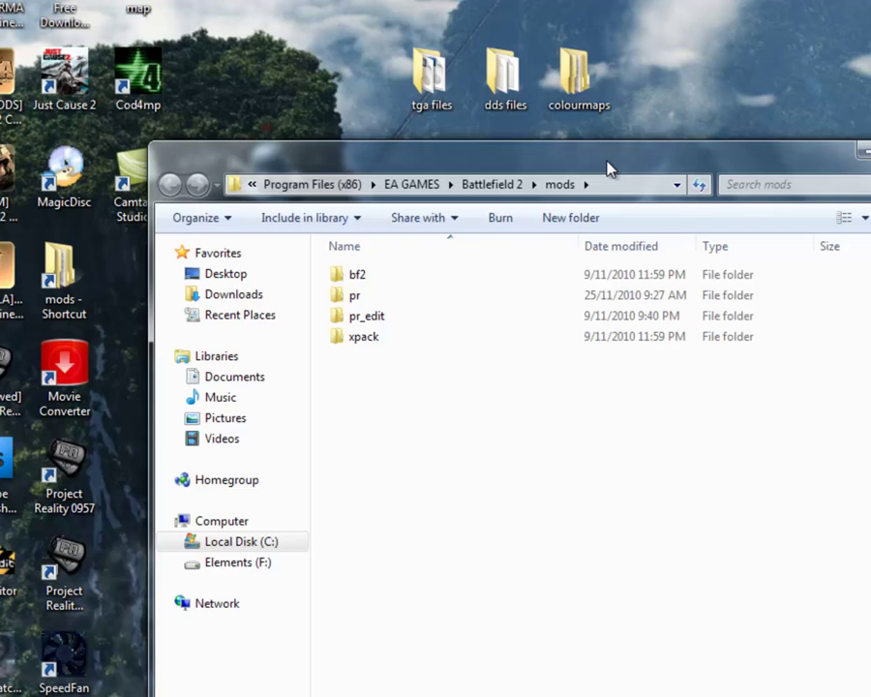
left_click_drag(607, 167, 629, 160)
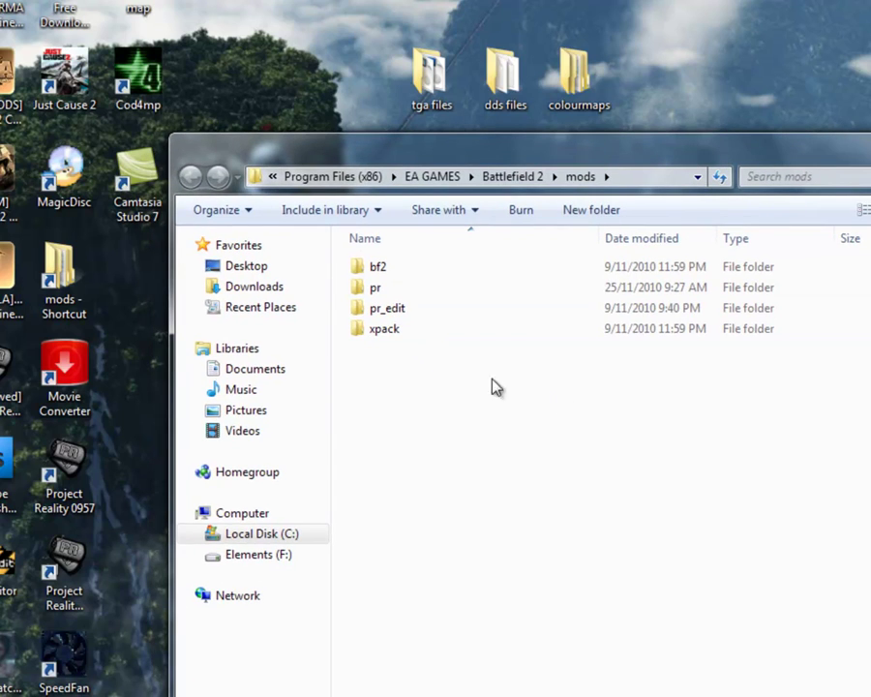
double_click(402, 269)
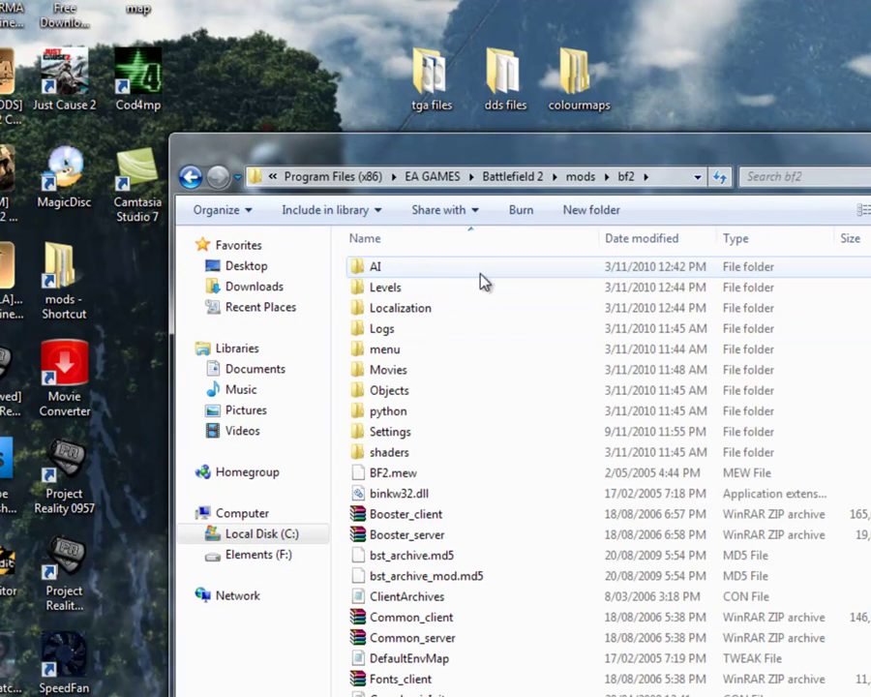
- Select the Common_client and Common_server archives in the bf2 folder and minimize its window
scroll(453, 334, "down", 3)
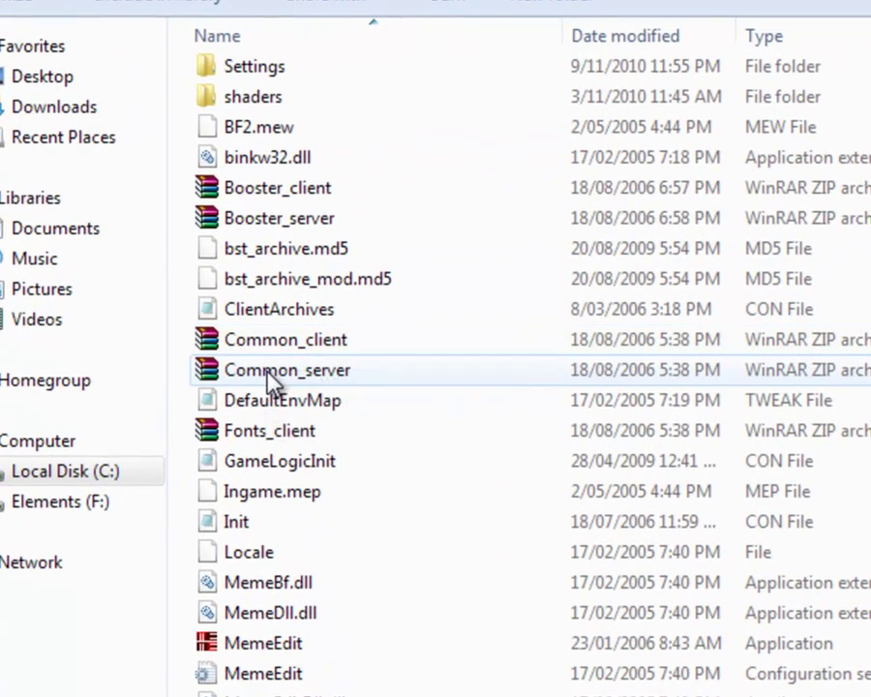
left_click(274, 381)
left_click(278, 350, "ctrl")
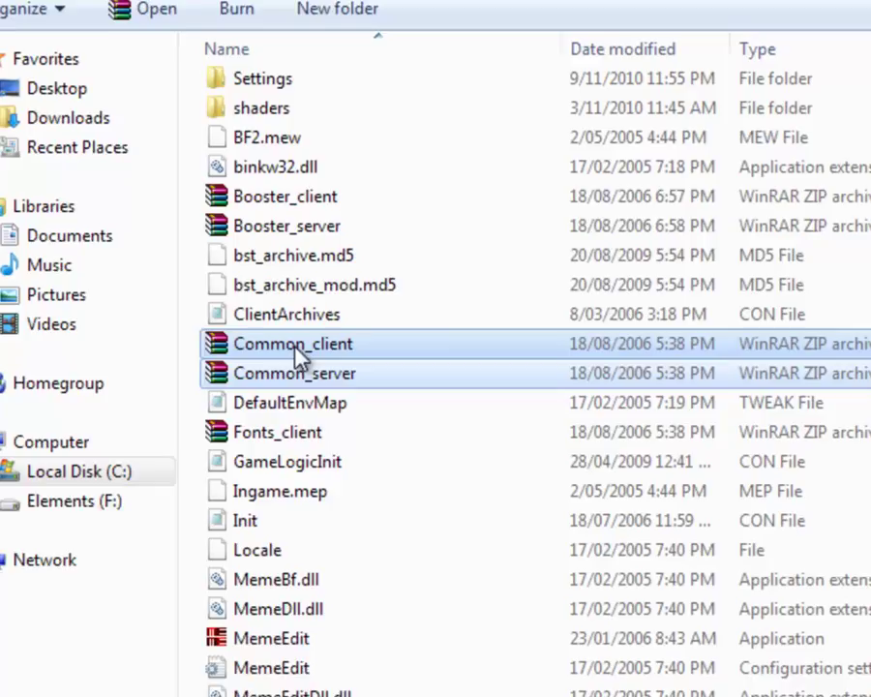
left_click(807, 139)
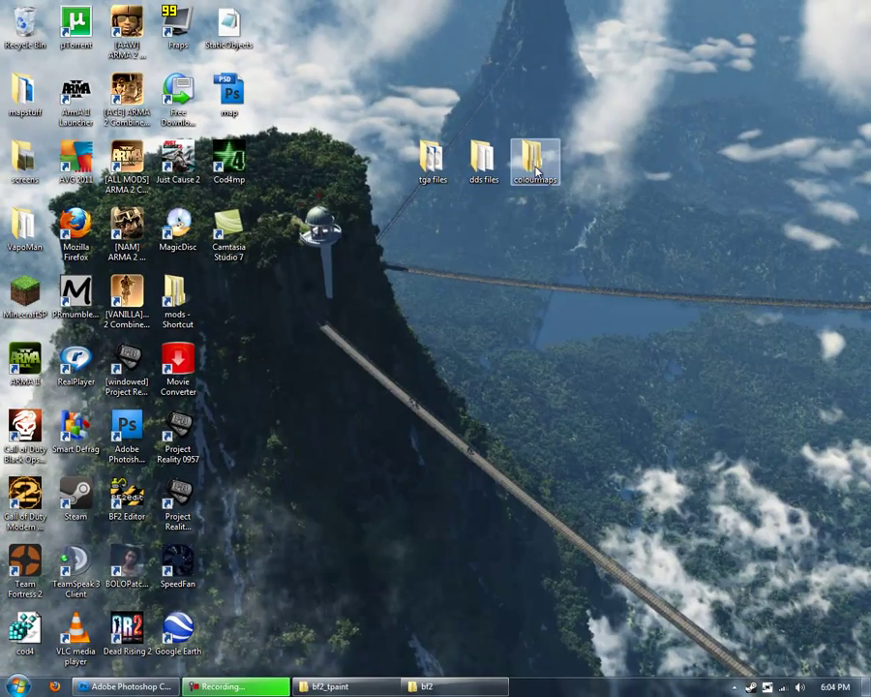
- Open the colourmaps folder on the desktop and move its window clear of the desktop folders
double_click(534, 162)
left_click_drag(550, 236, 517, 217)
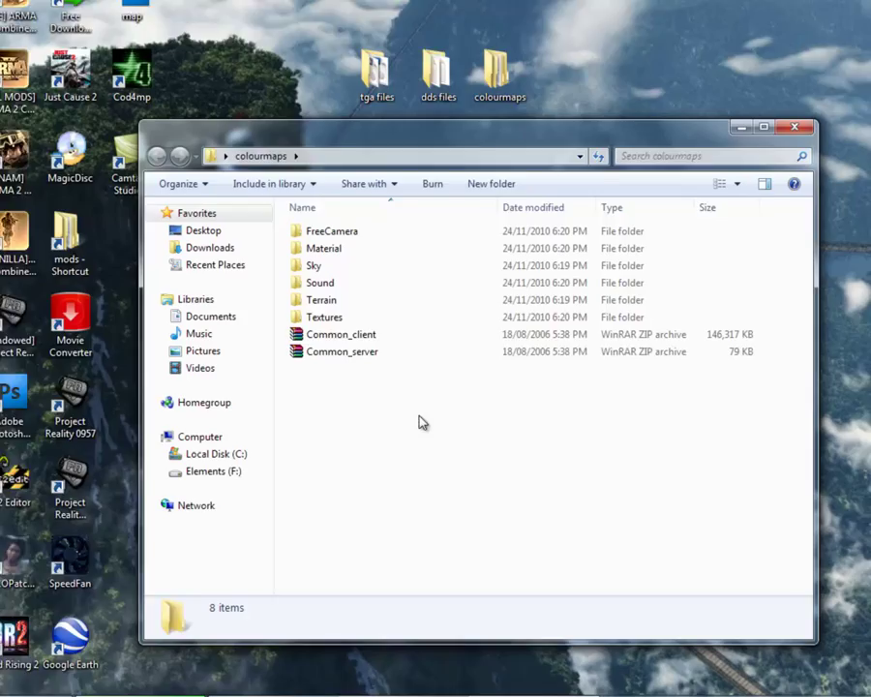
right_click(405, 416)
left_click(398, 417)
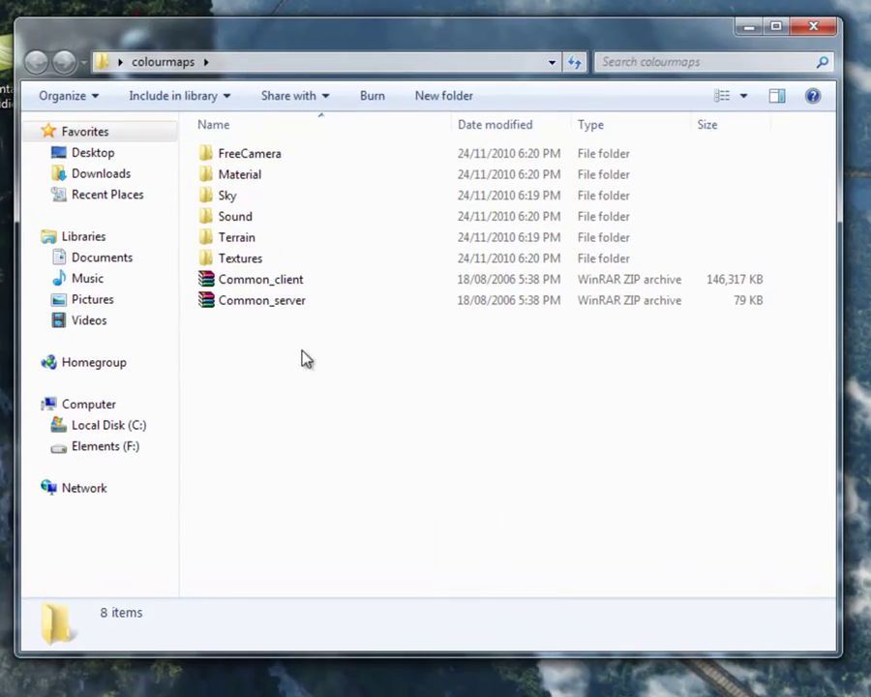
- Try to extract the Common_client and Common_server archives in place in the colourmaps folder
left_click_drag(508, 439, 395, 393)
left_click_drag(250, 308, 275, 337)
left_click_drag(333, 364, 223, 287)
right_click(255, 283)
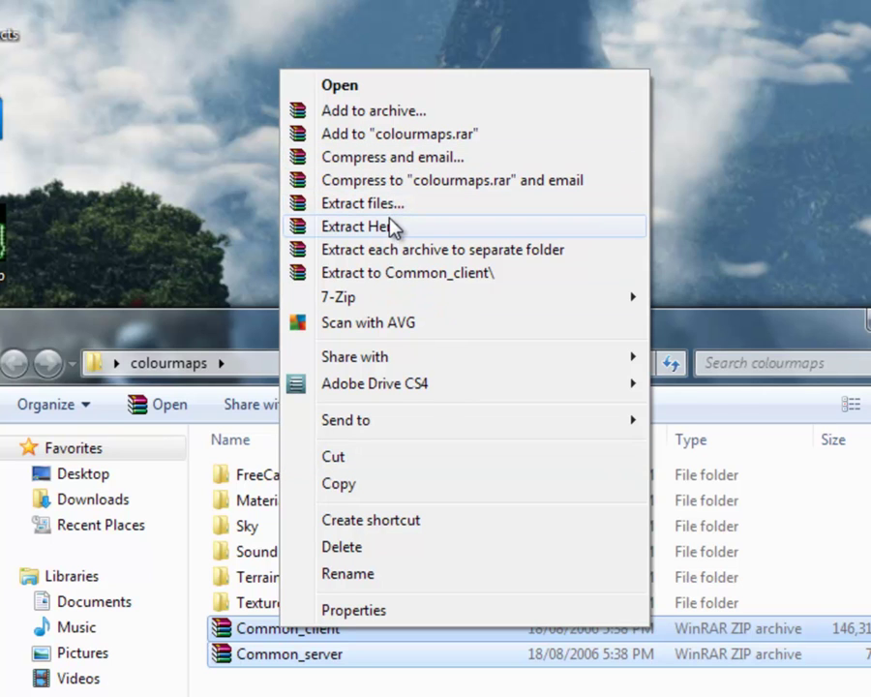
left_click(457, 227)
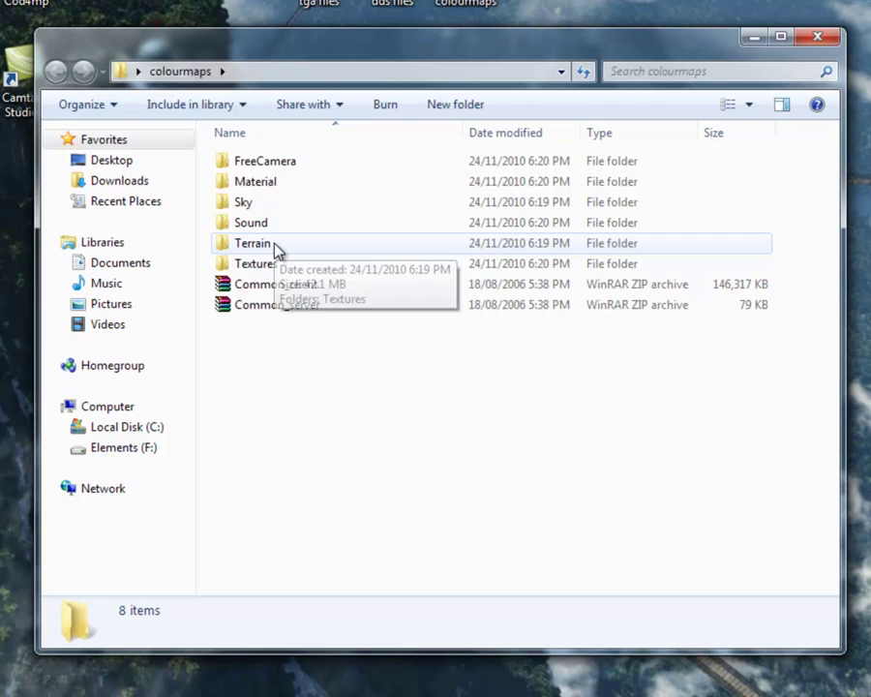
- Open the Terrain\Textures\Color folder inside colourmaps and move its window to uncover the desktop's dds files folder
double_click(277, 247)
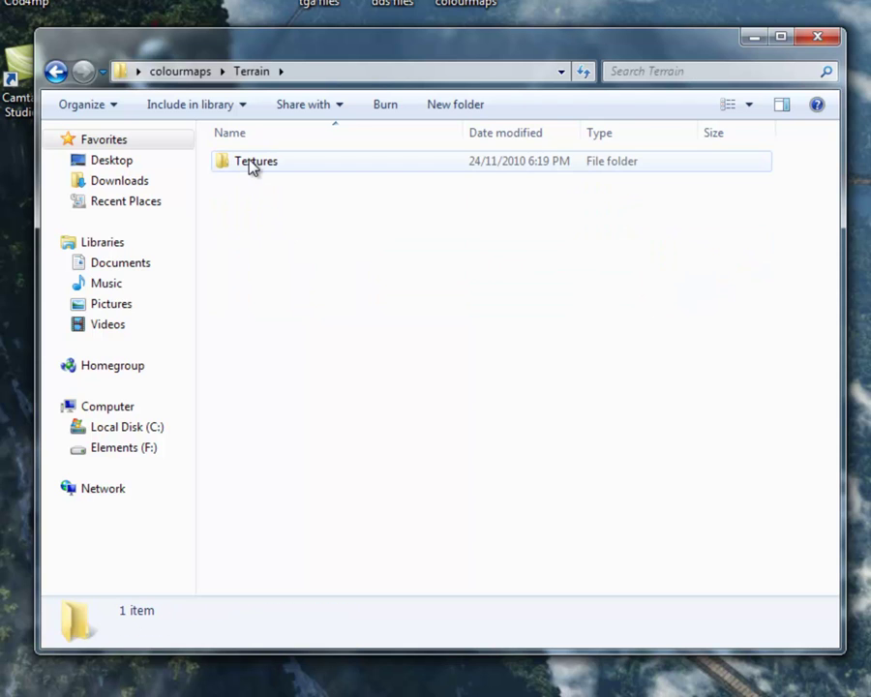
double_click(250, 165)
double_click(250, 165)
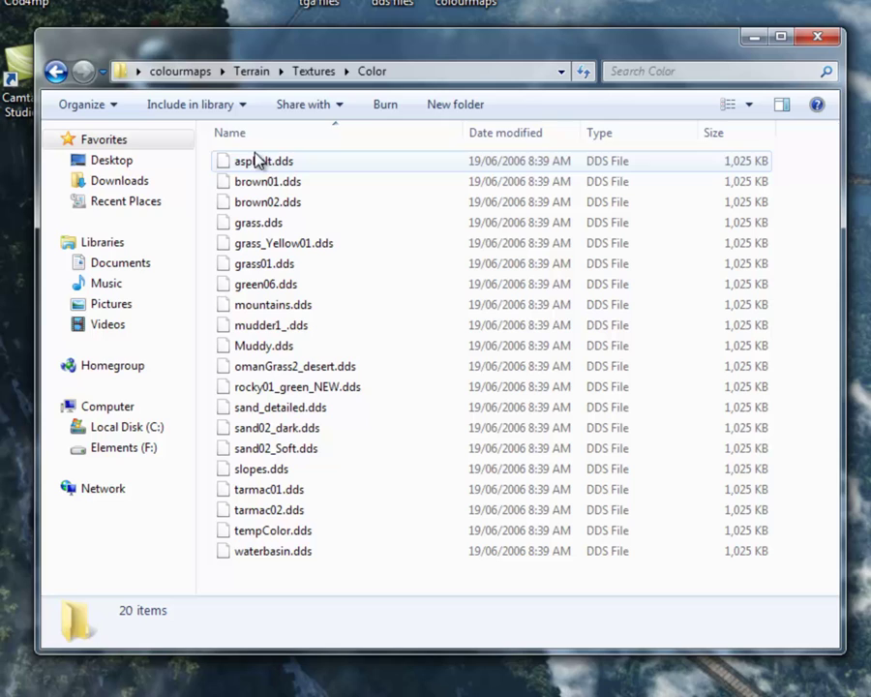
left_click_drag(365, 51, 445, 95)
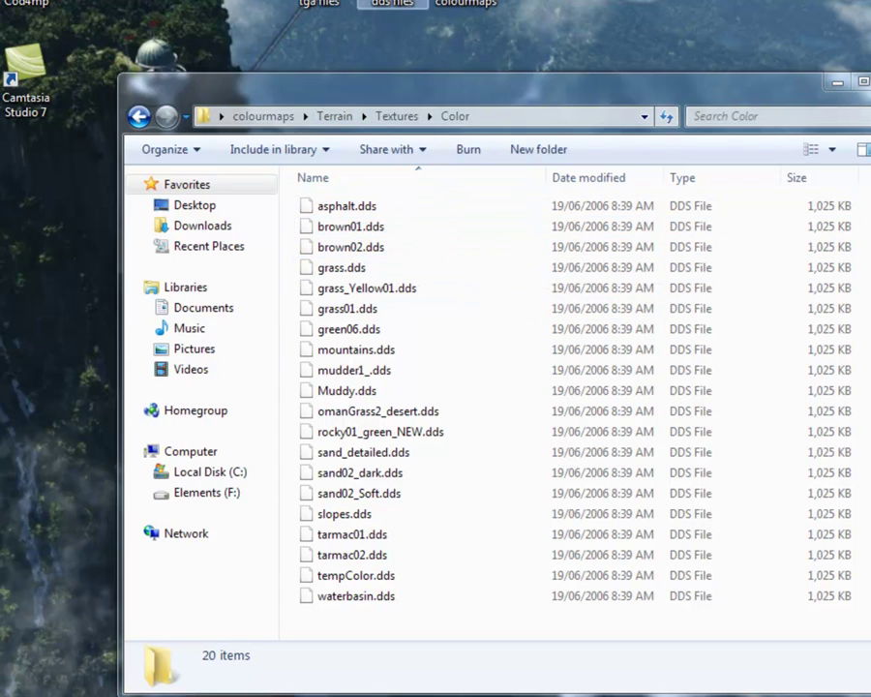
- Copy grass.dds, mountains.dds and sand02_dark.dds from the Color folder into the dds files folder on the desktop
double_click(392, 2)
left_click(664, 97)
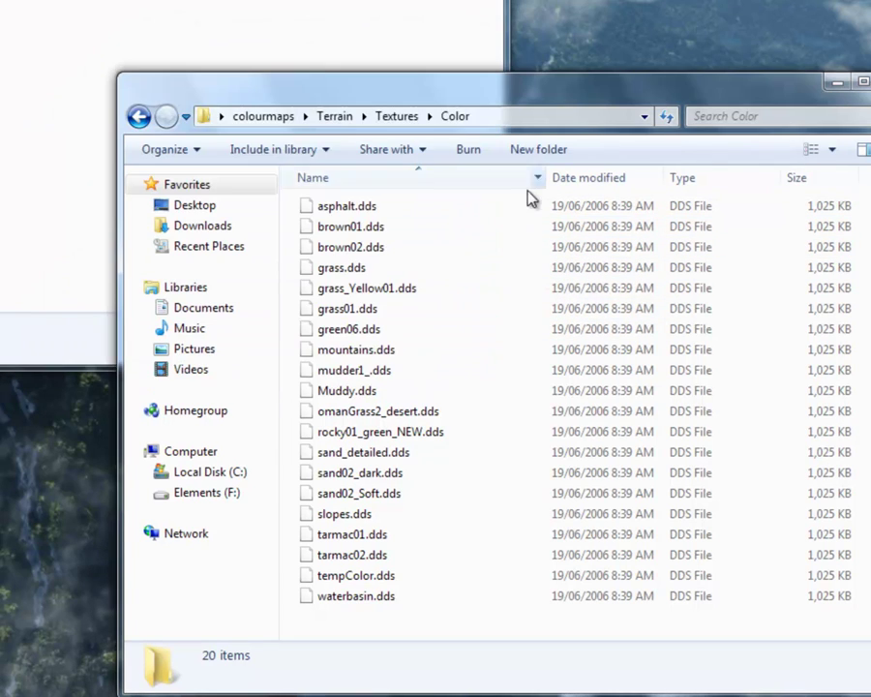
left_click(366, 270)
left_click(356, 355, "ctrl")
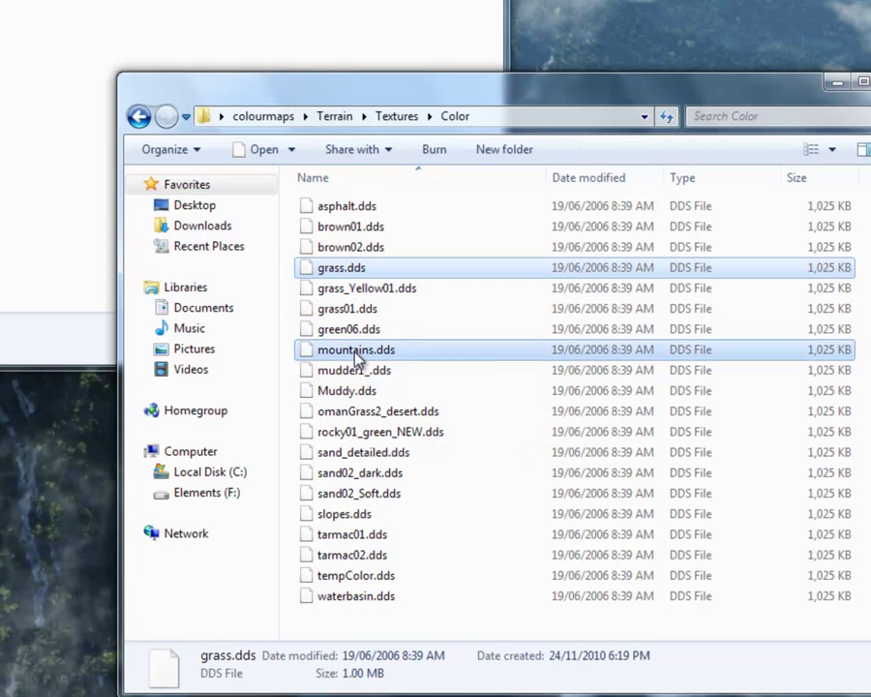
left_click(404, 478, "ctrl")
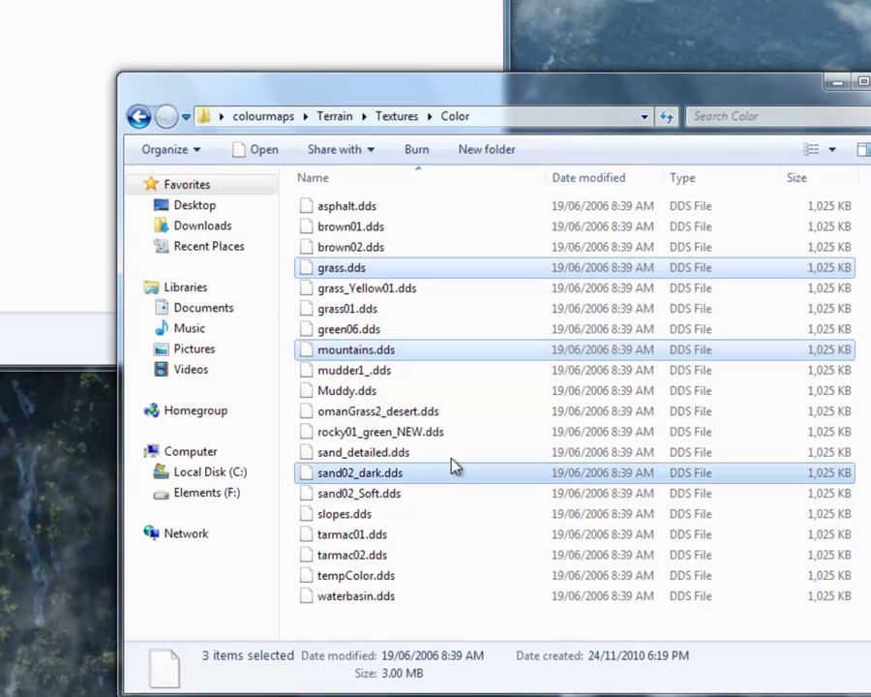
left_click(53, 19)
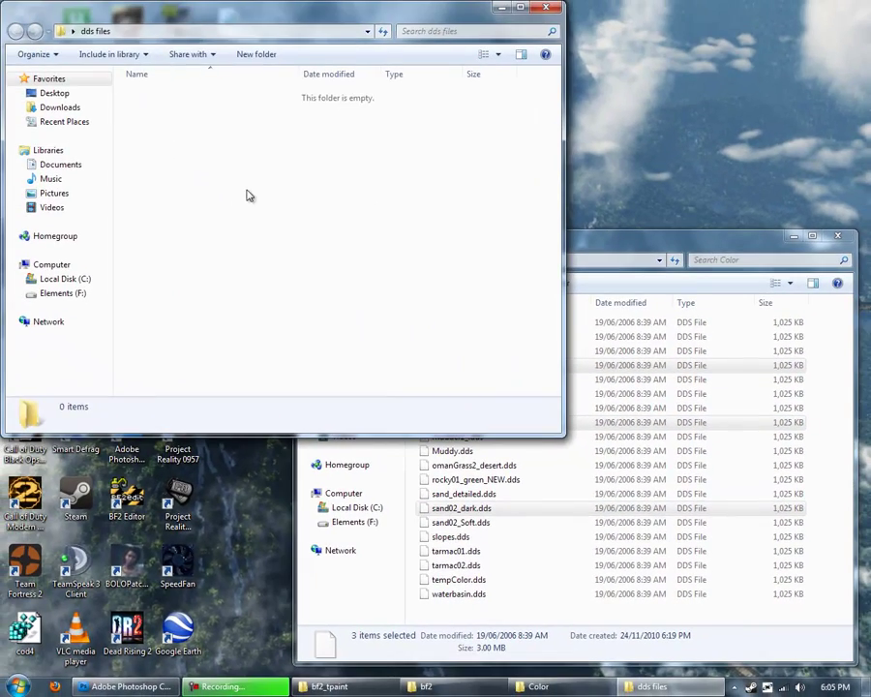
key("ctrl+v")
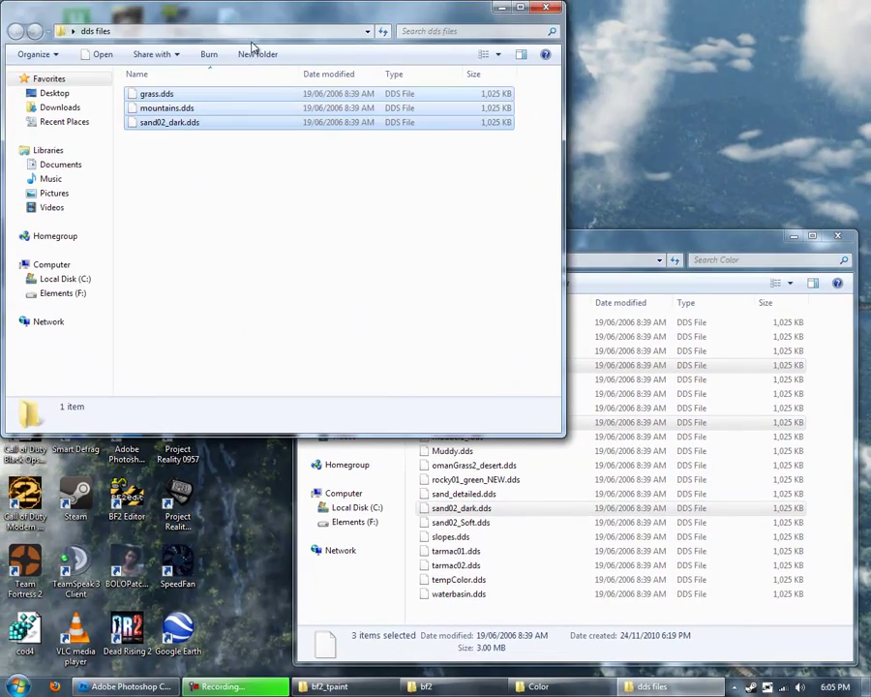
- Close the Color folder window and move the dds files window clear of the desktop folders
left_click_drag(252, 43, 305, 81)
left_click_drag(681, 235, 640, 172)
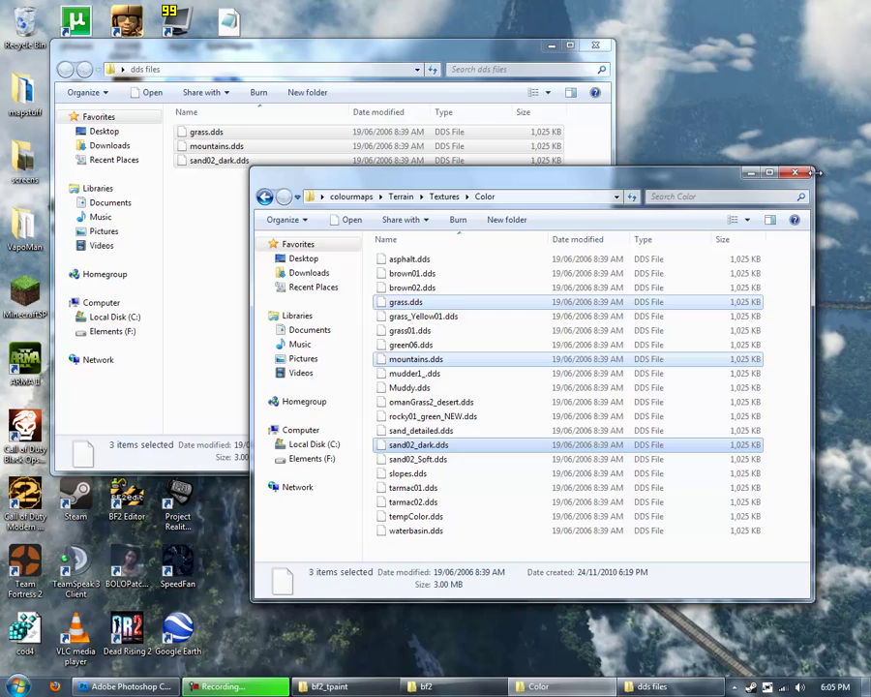
left_click(805, 177)
left_click_drag(454, 48, 648, 200)
left_click(513, 386)
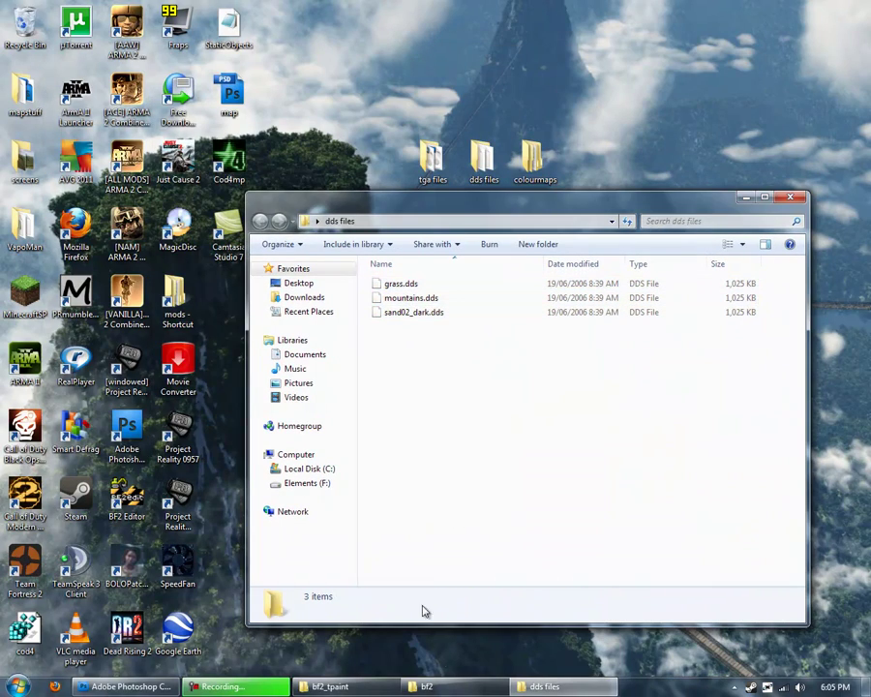
- Examine the high, low and steep Targa files in bf2_tpaint's data folder against the three dds files textures, and minimize both windows
left_click(329, 687)
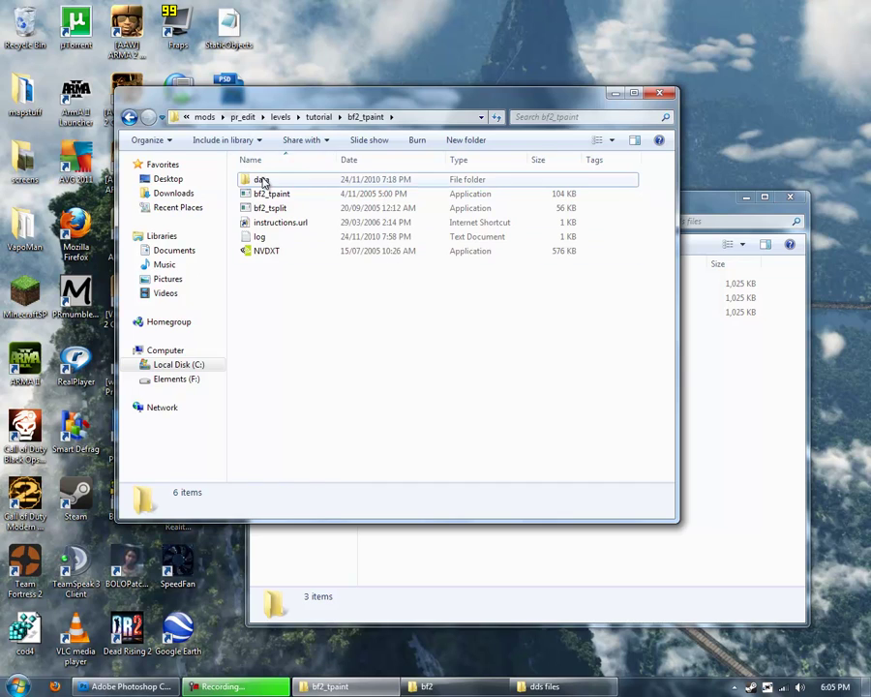
double_click(262, 182)
left_click_drag(418, 283, 615, 215)
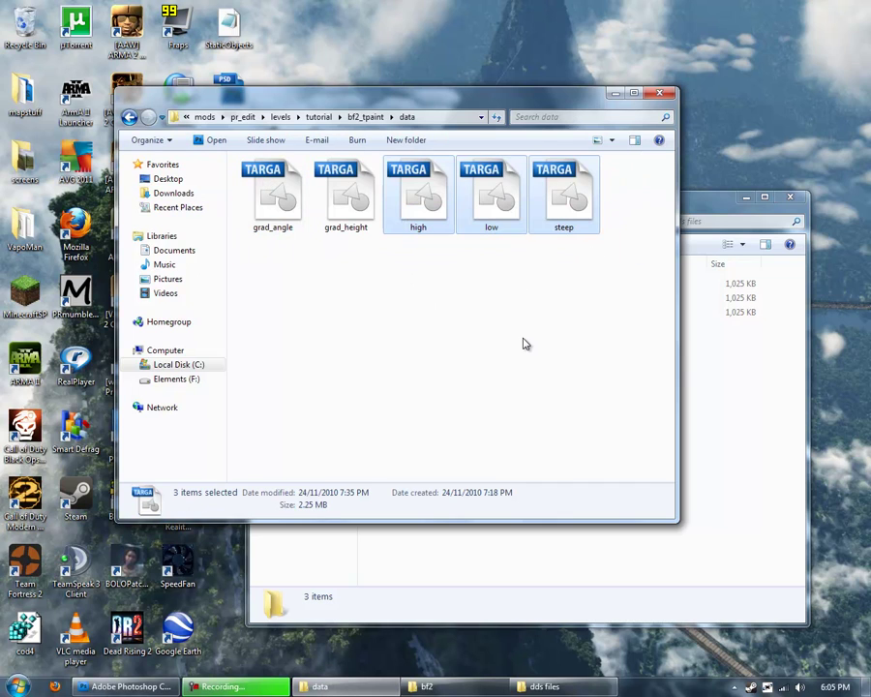
left_click(615, 93)
left_click_drag(412, 286, 495, 413)
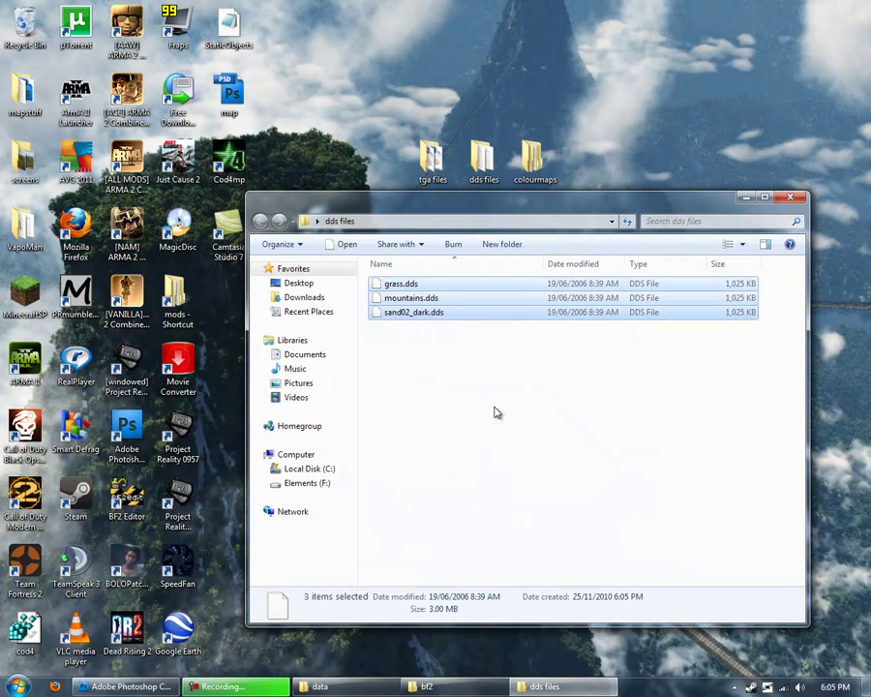
left_click(582, 382)
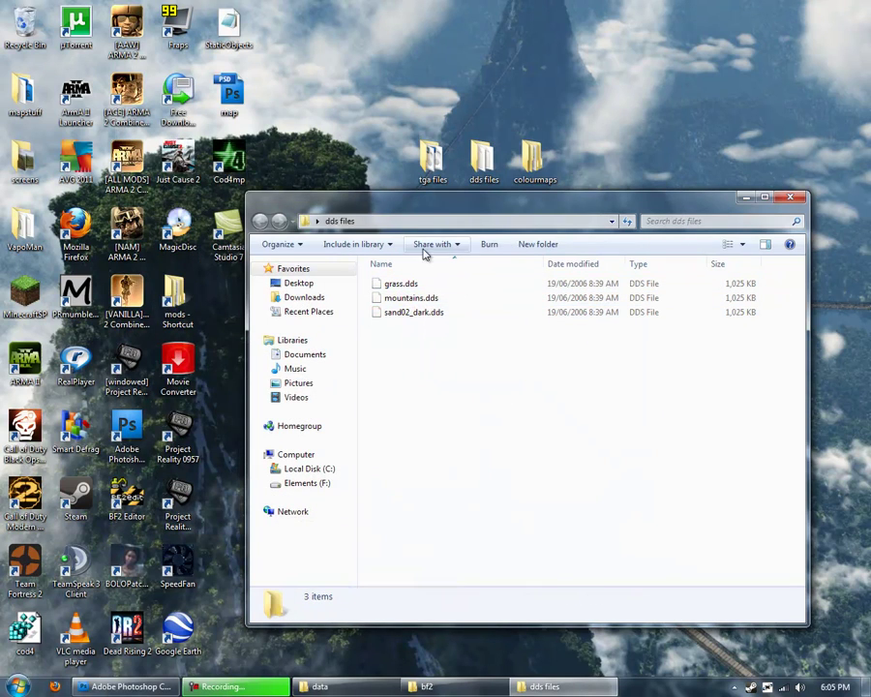
left_click(744, 198)
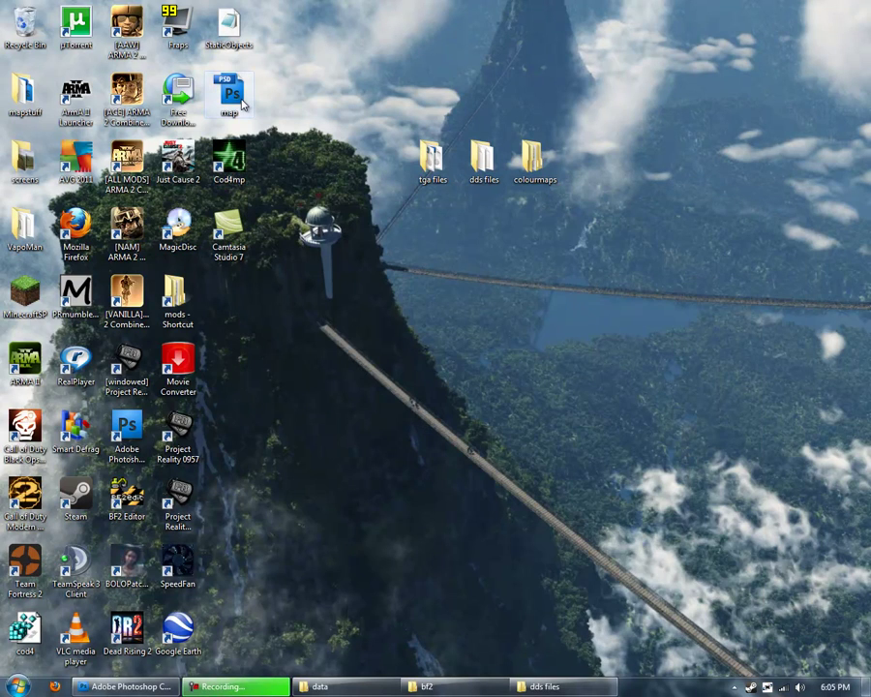
- Switch to Photoshop and open grass.dds, mountains.dds and sand02_dark.dds from the desktop's dds files folder using default sizes without MIP maps
double_click(132, 435)
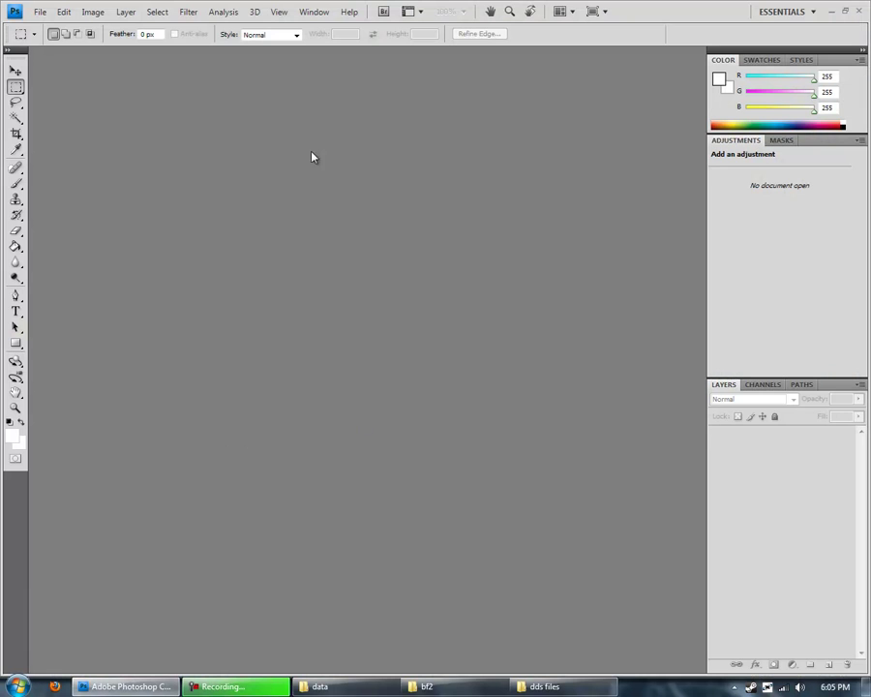
left_click(44, 13)
left_click(45, 39)
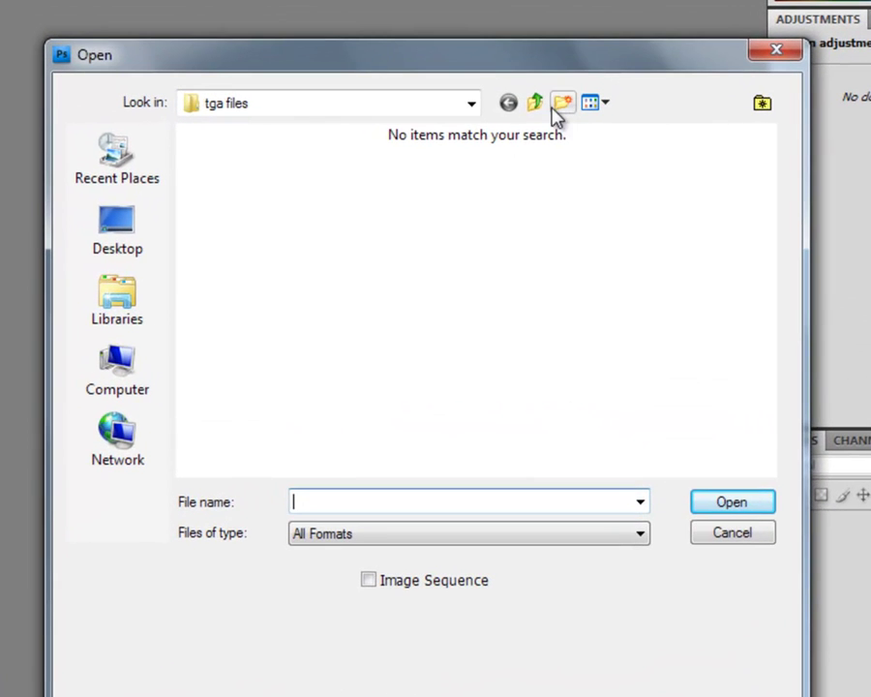
left_click(535, 105)
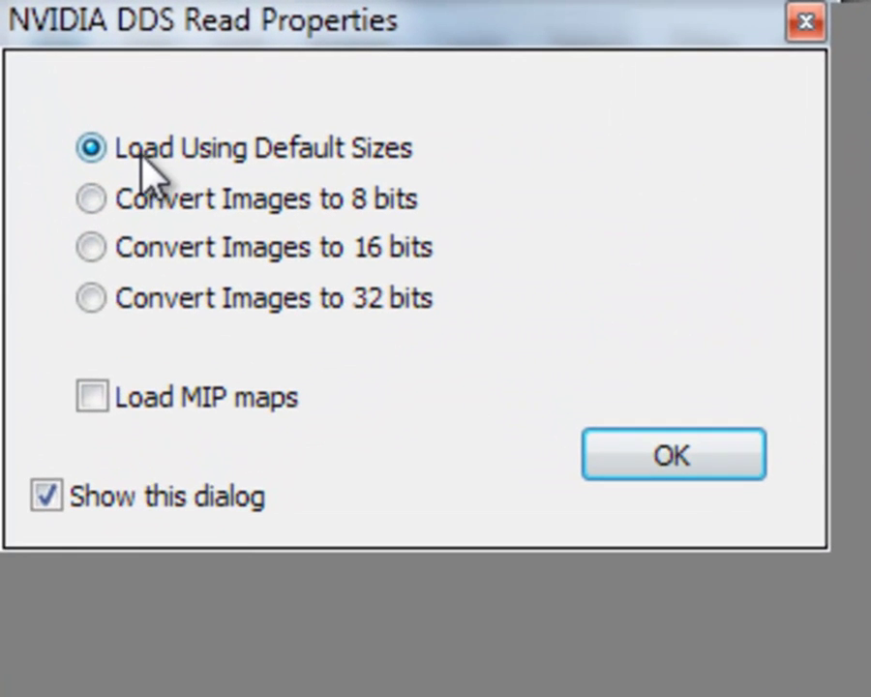
left_click(721, 459)
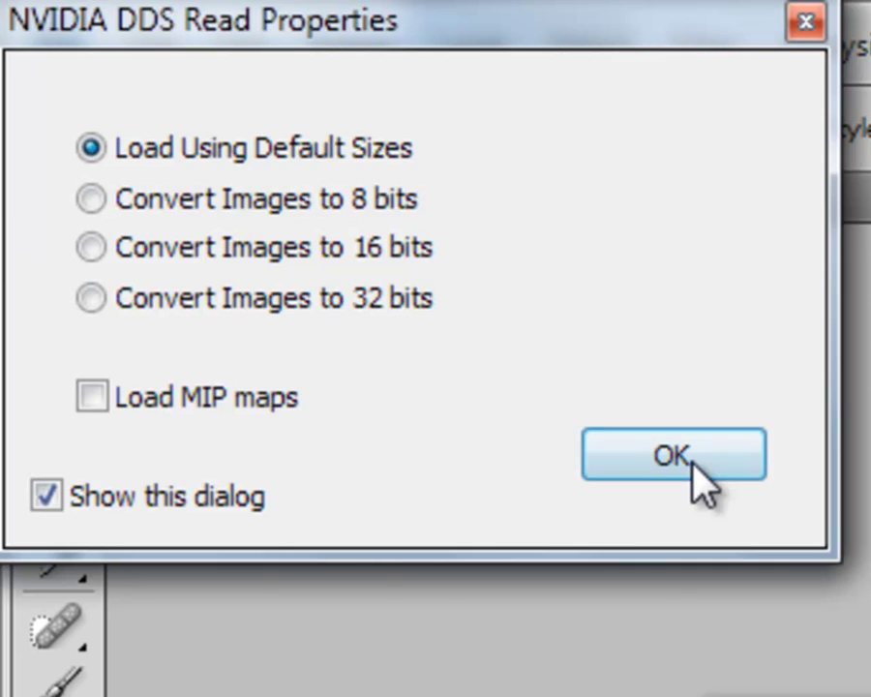
left_click(688, 460)
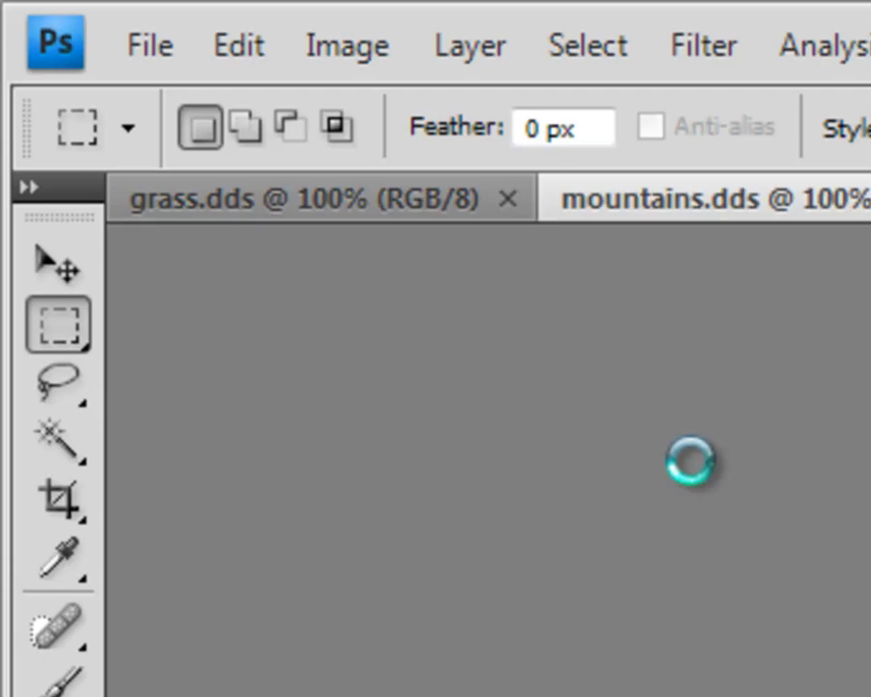
left_click(688, 461)
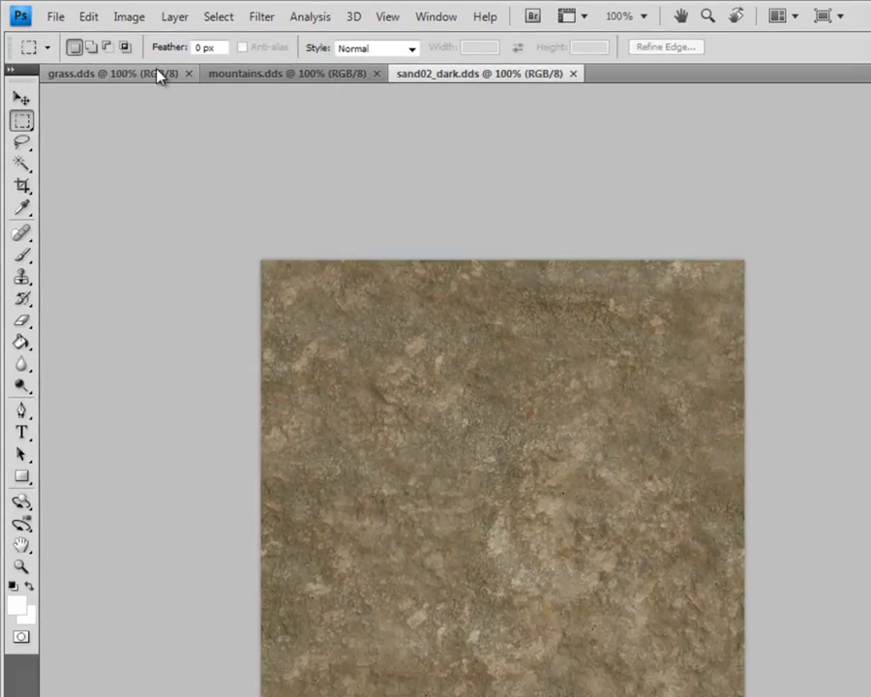
- Start saving a copy of the grass.dds texture in Targa format, with the desktop's tga files folder as the destination
left_click(426, 198)
left_click(38, 13)
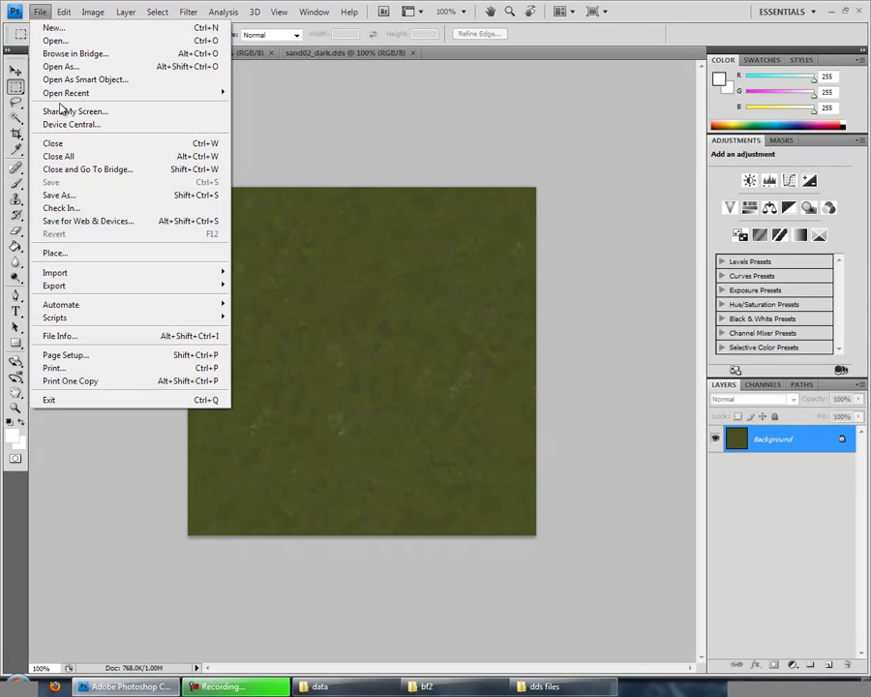
left_click(62, 197)
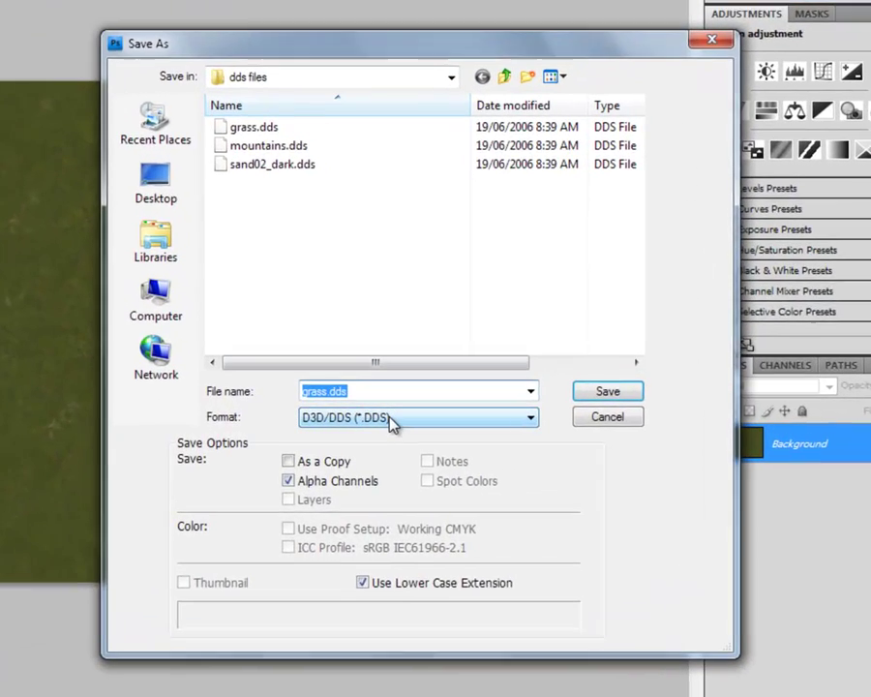
left_click(490, 421)
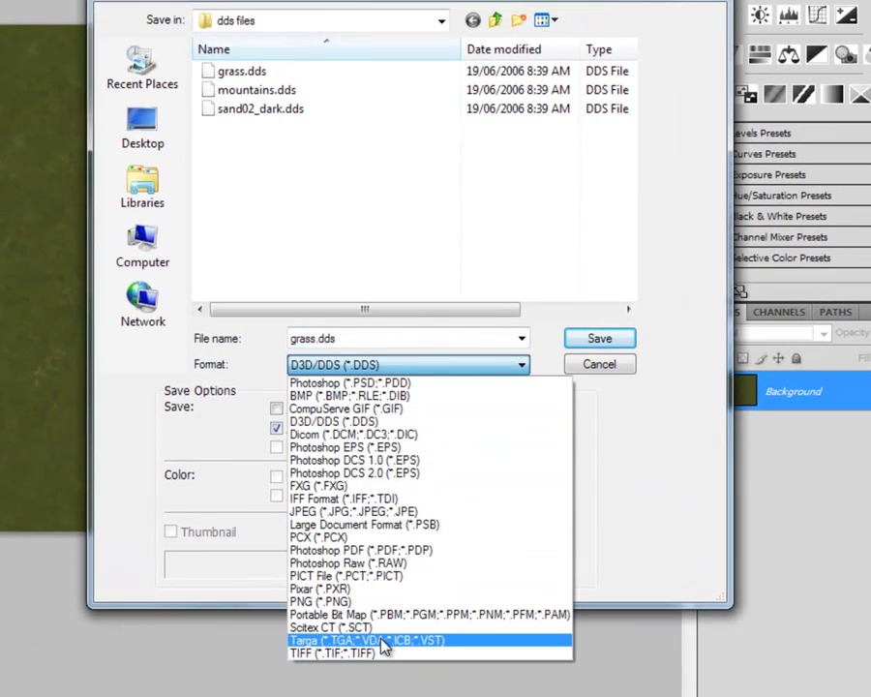
left_click(385, 639)
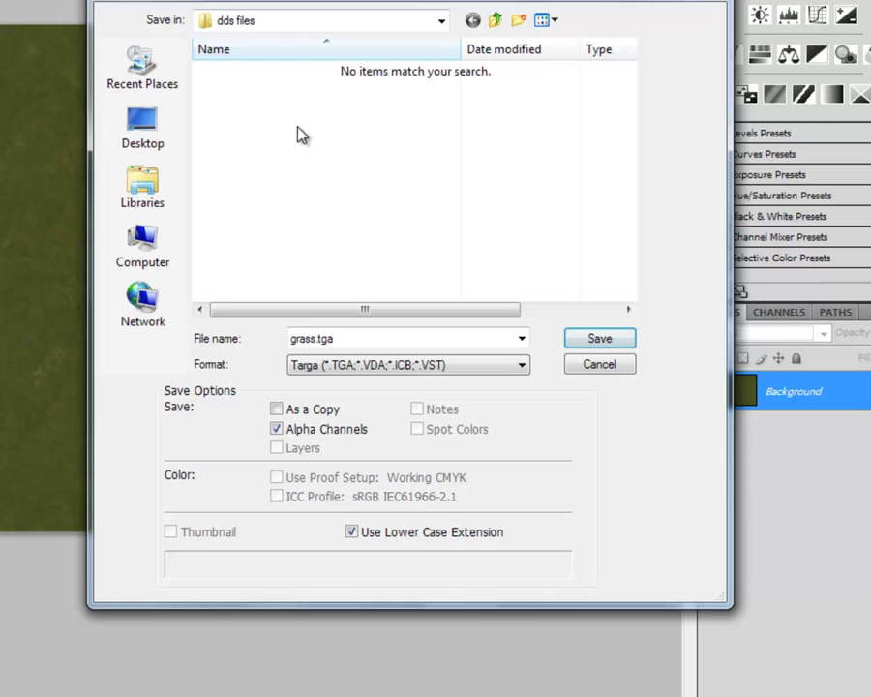
left_click(495, 20)
scroll(334, 129, "down", 5)
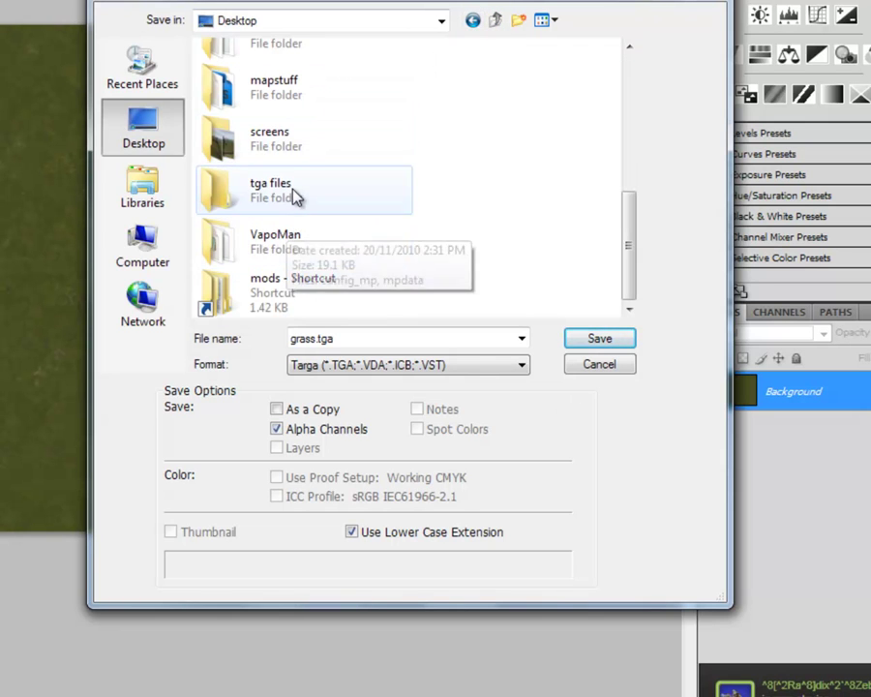
double_click(296, 194)
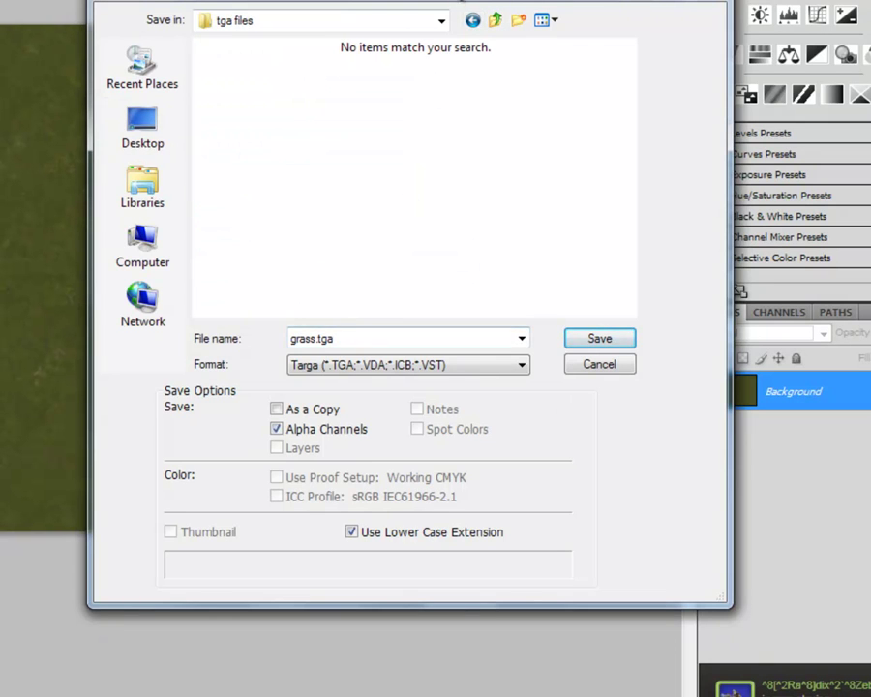
- Name the grass Targa file high, save it at 24 bits/pixel and close the image
left_click_drag(450, 2, 618, 75)
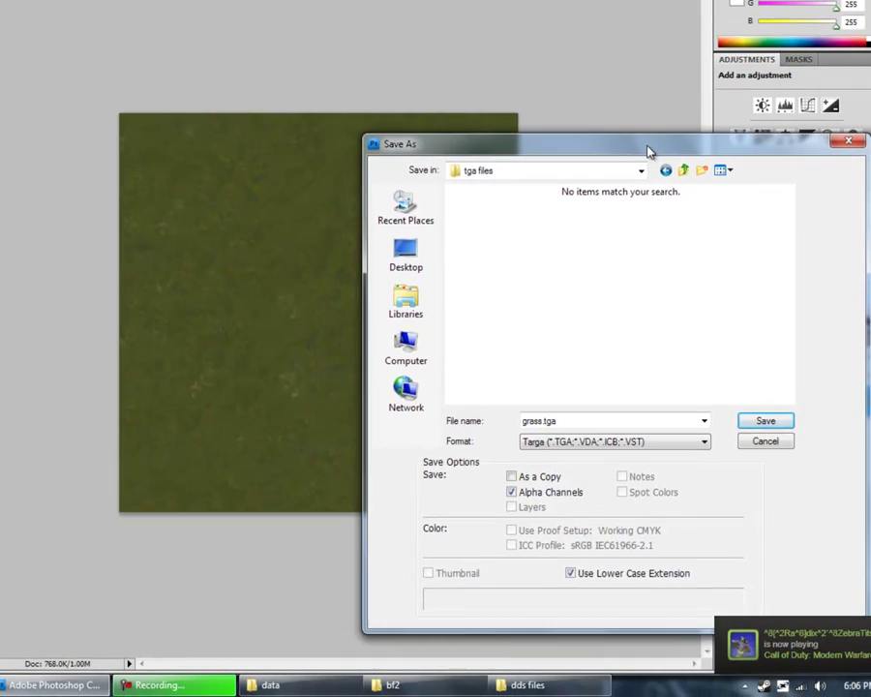
left_click_drag(648, 152, 776, 360)
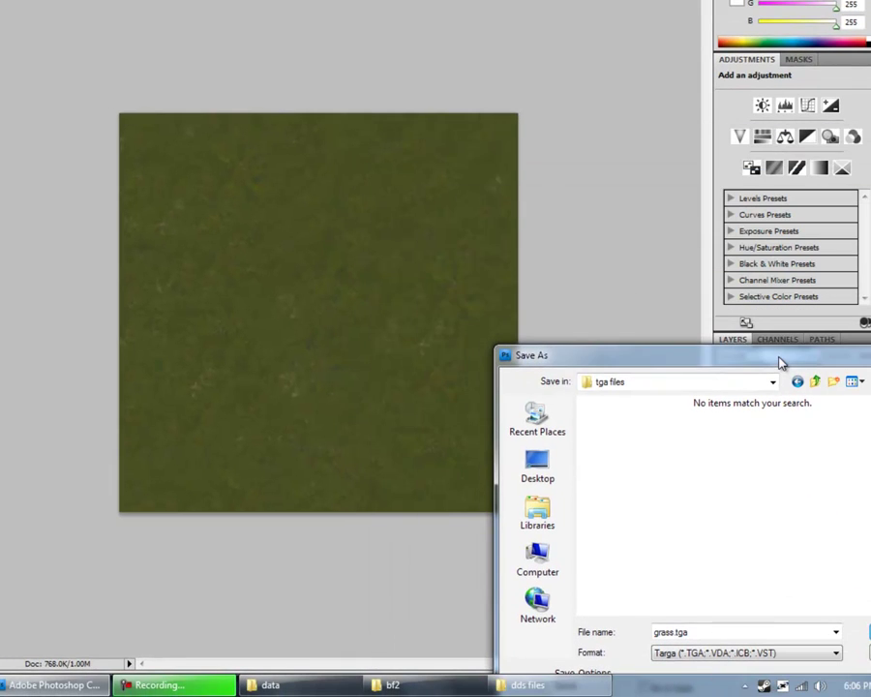
left_click_drag(781, 363, 564, 133)
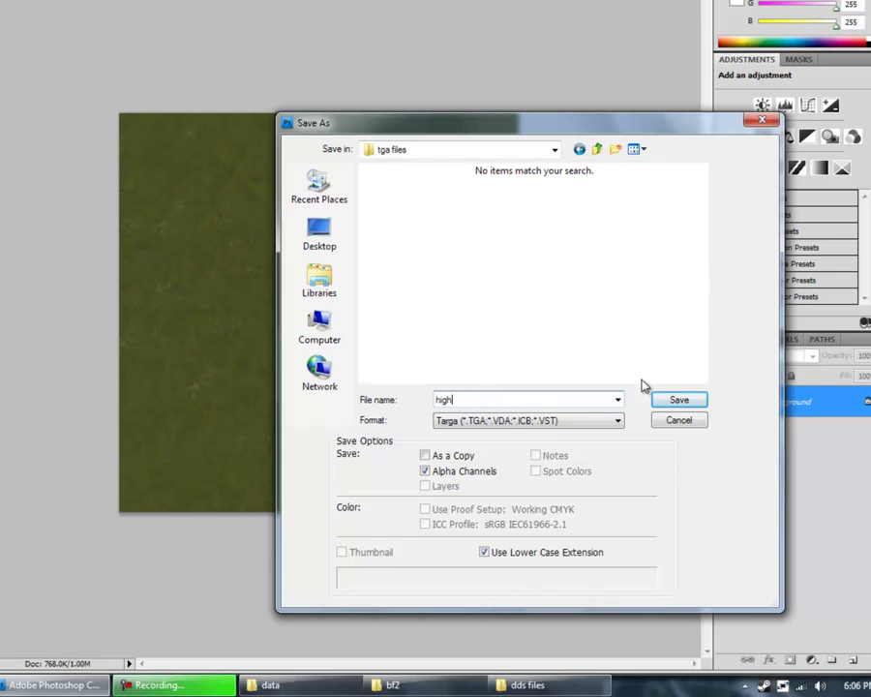
left_click(678, 398)
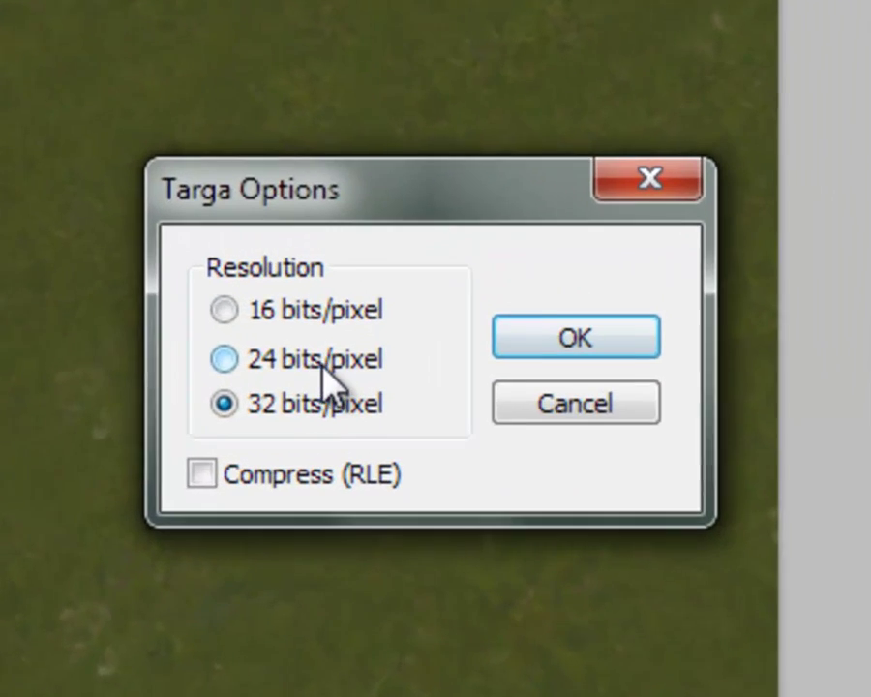
left_click(323, 365)
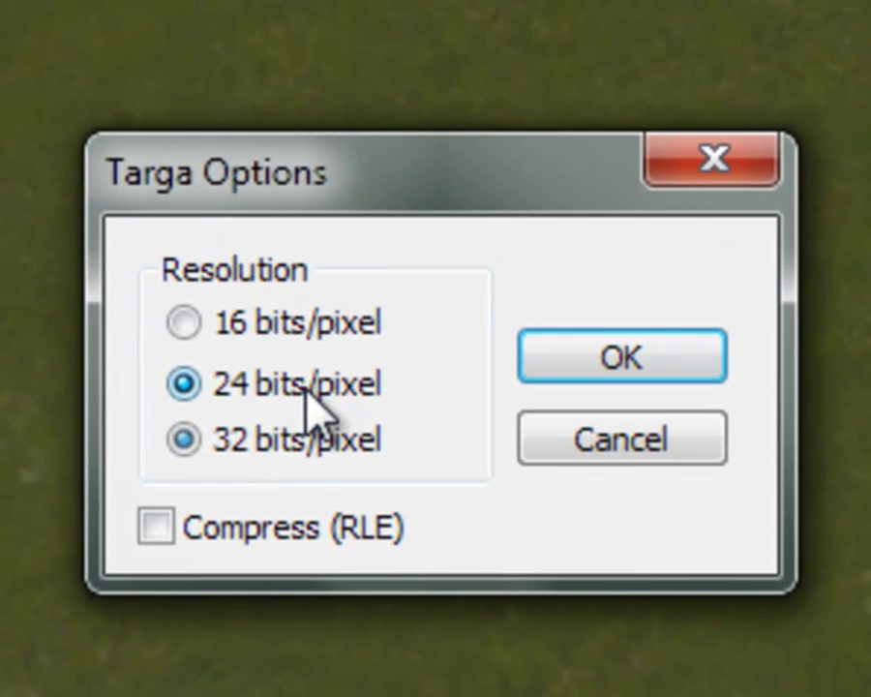
left_click(629, 354)
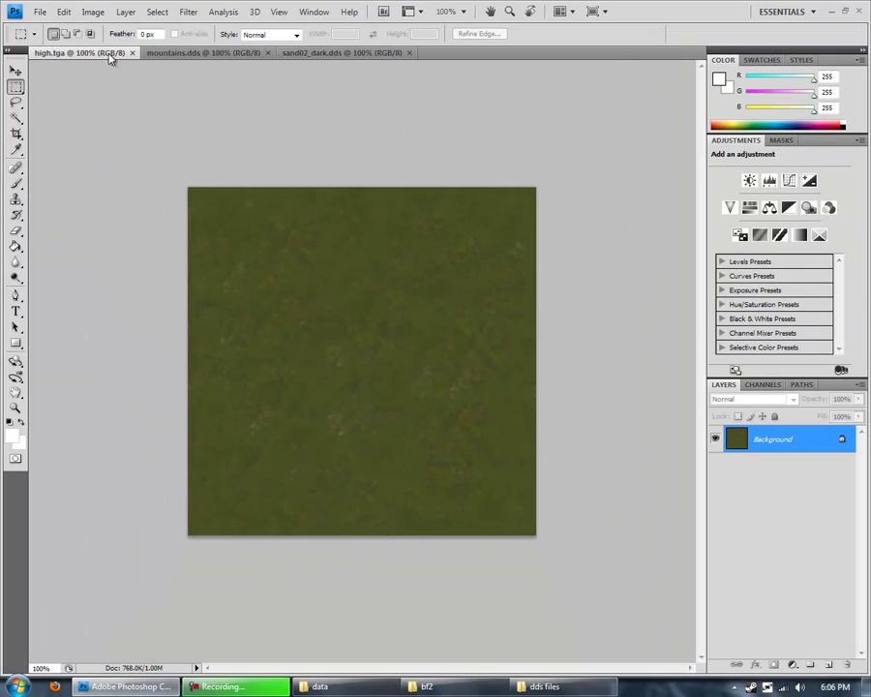
left_click(133, 53)
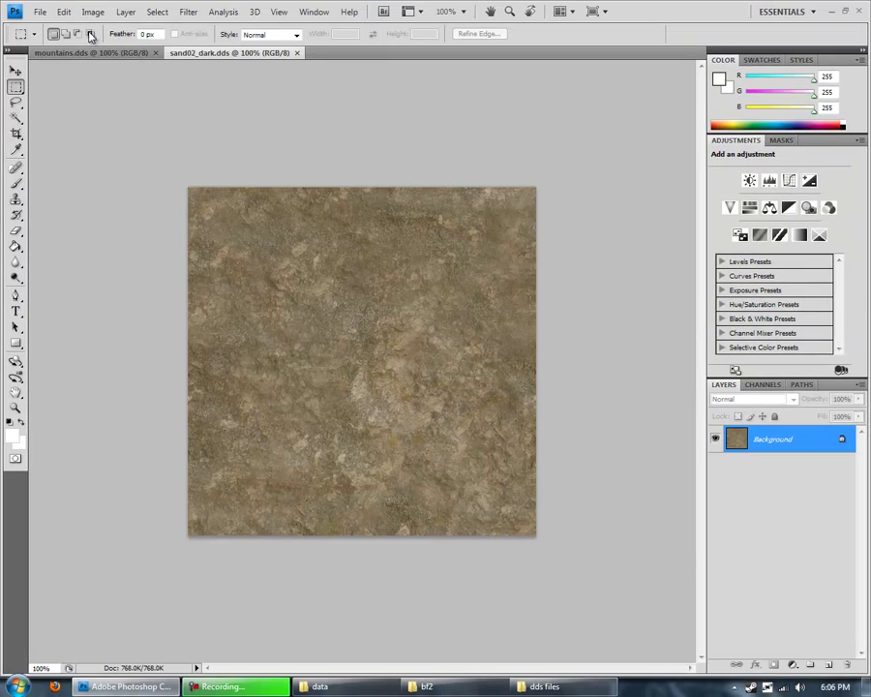
- Save the sand02_dark.dds texture as the Targa file low.tga in the desktop's tga files folder and close the image
left_click(40, 14)
left_click(105, 194)
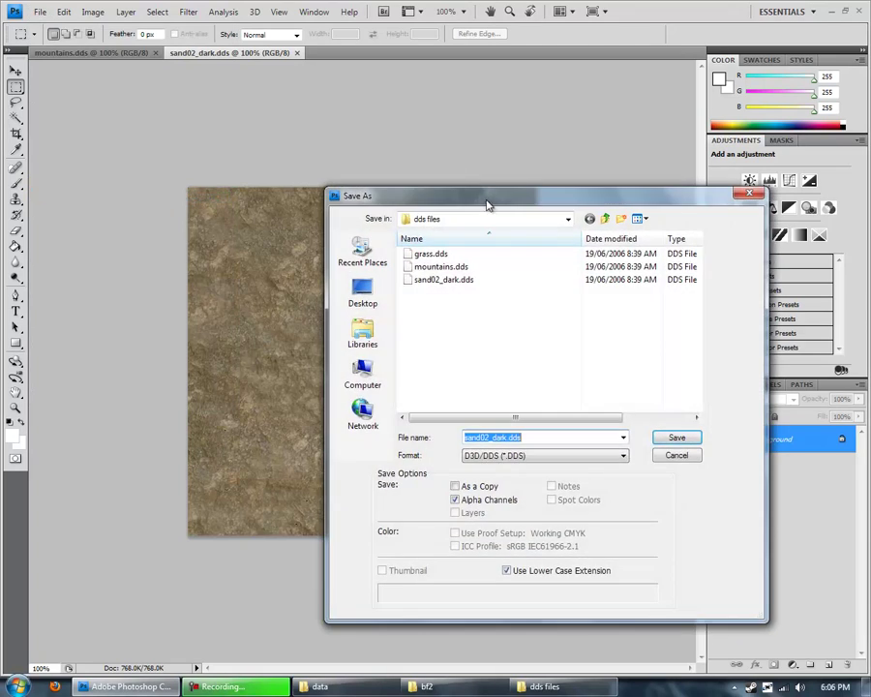
left_click_drag(486, 205, 514, 193)
left_click(640, 226)
scroll(598, 360, "down", 6)
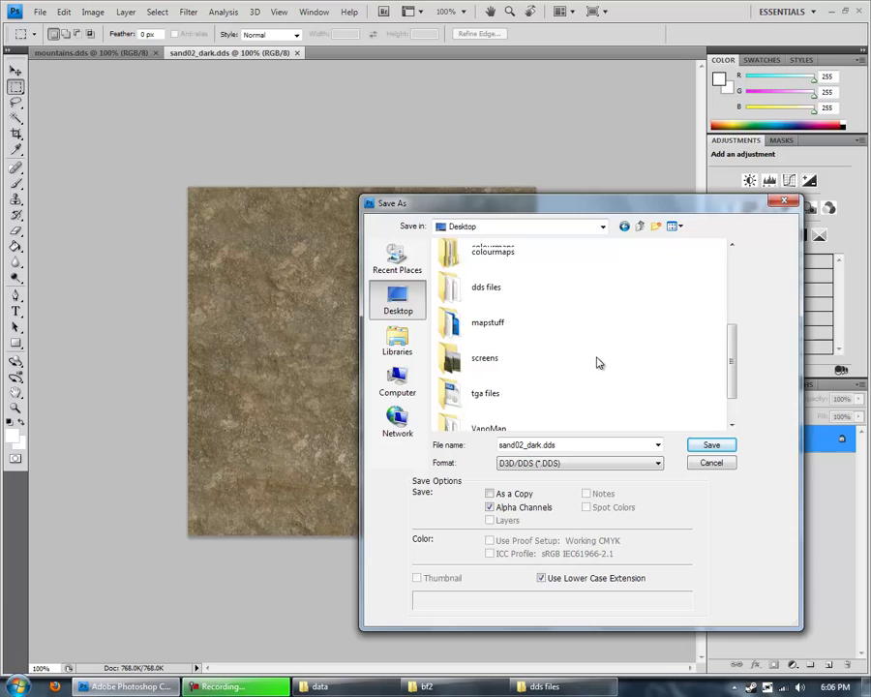
double_click(492, 343)
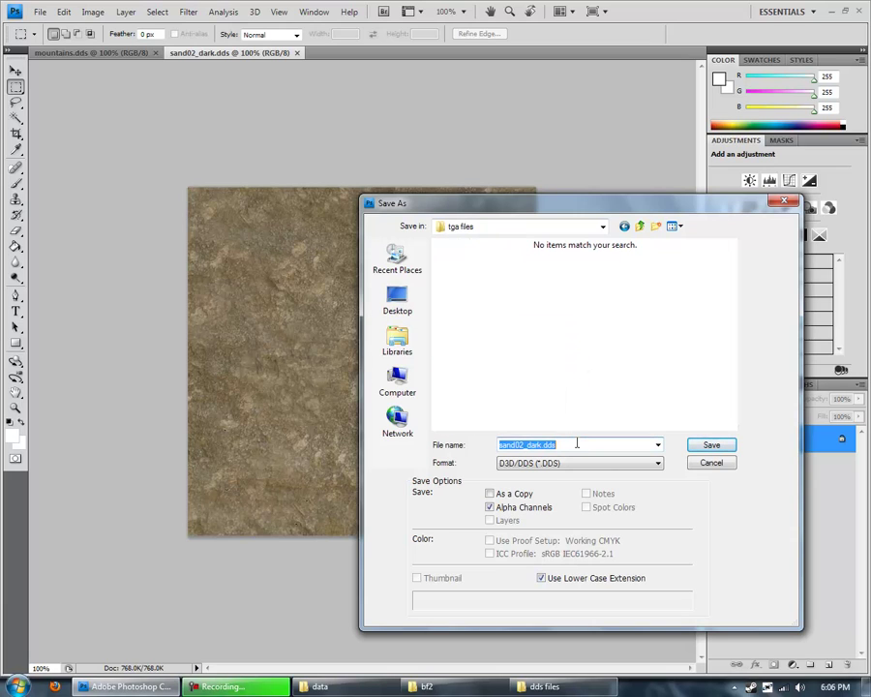
left_click(531, 463)
left_click(561, 682)
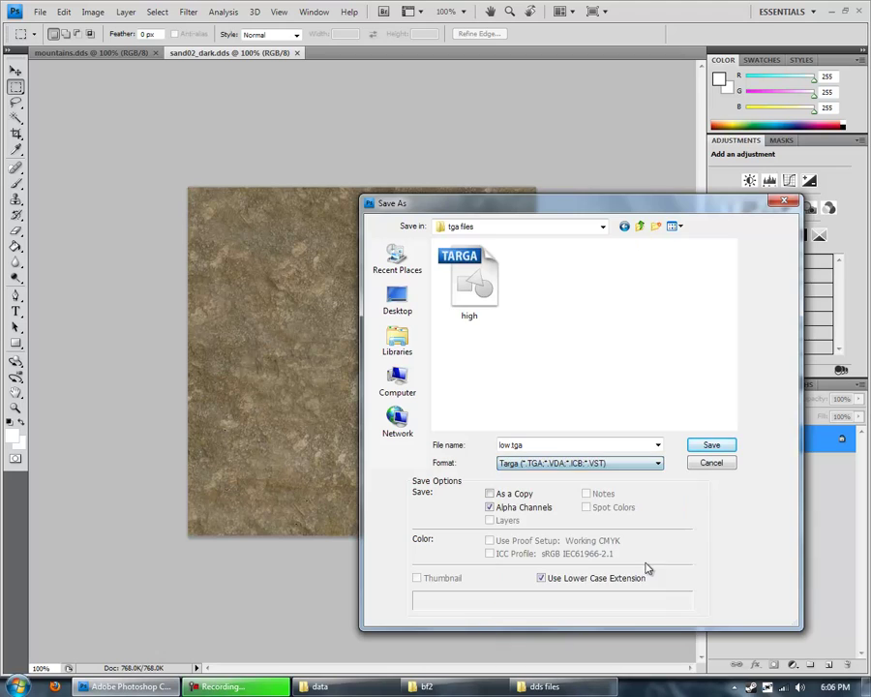
left_click(714, 447)
left_click(478, 337)
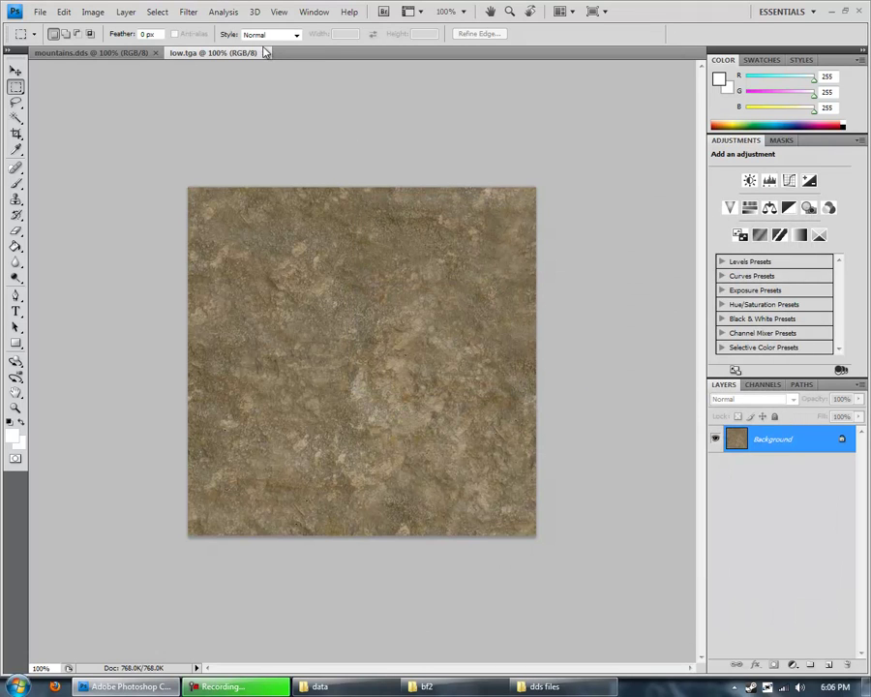
left_click(266, 53)
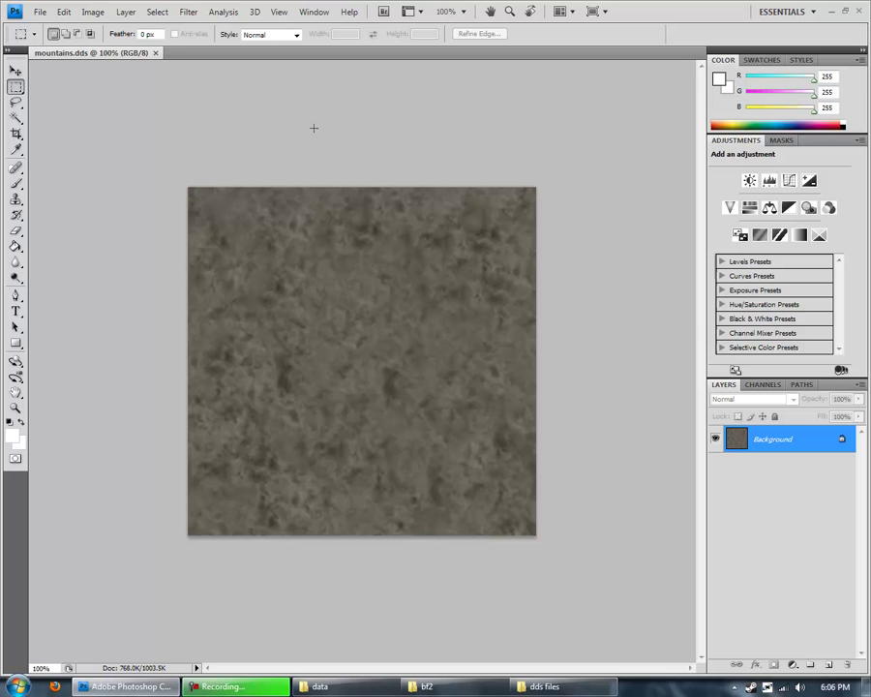
- Save the mountains.dds texture as the 24 bits/pixel Targa file steep in the desktop's tga files folder and close the image
left_click(38, 13)
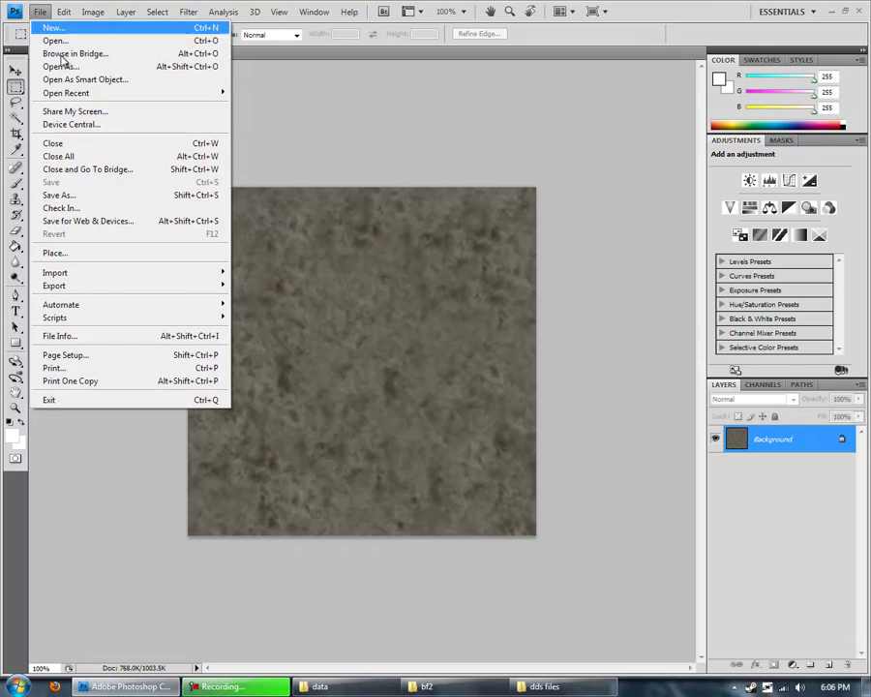
left_click(85, 195)
left_click(579, 463)
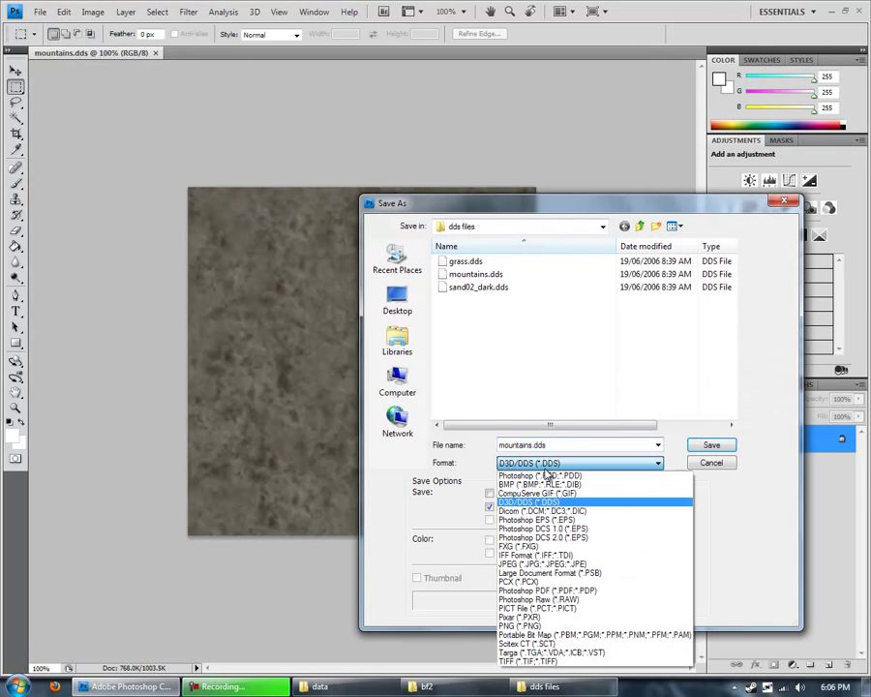
left_click(556, 655)
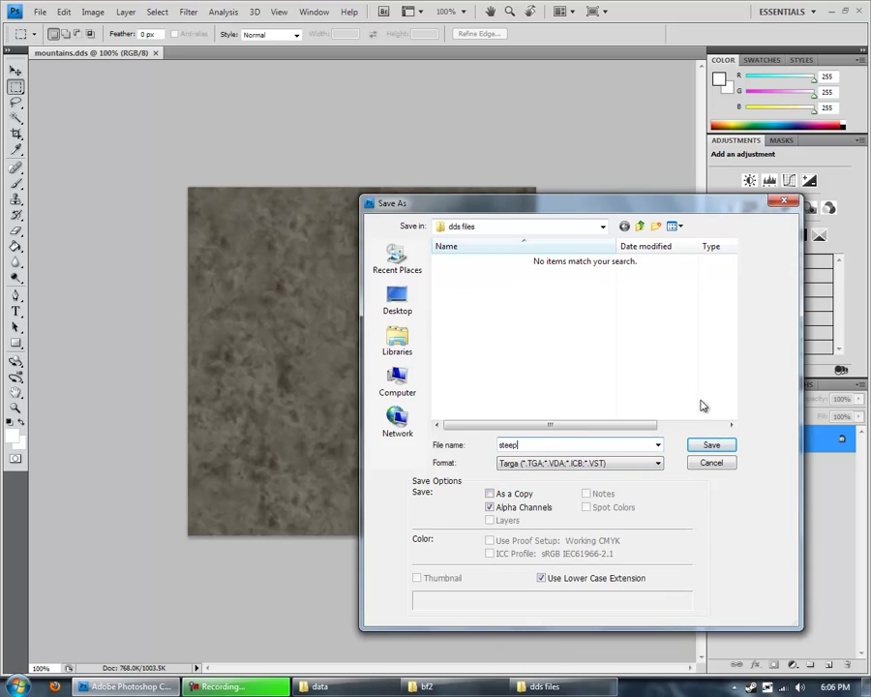
left_click(643, 226)
scroll(499, 357, "down", 4)
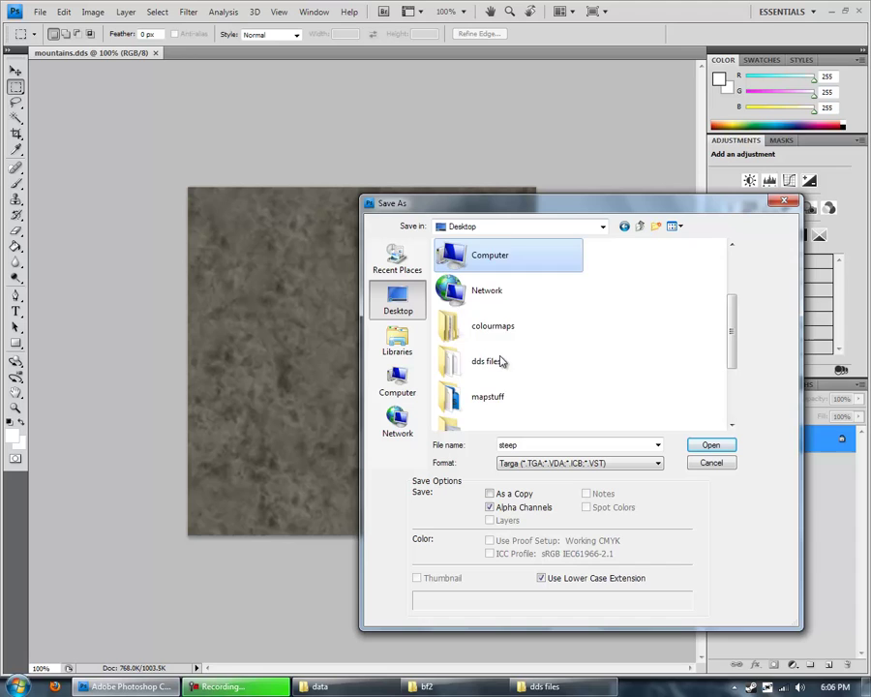
double_click(493, 346)
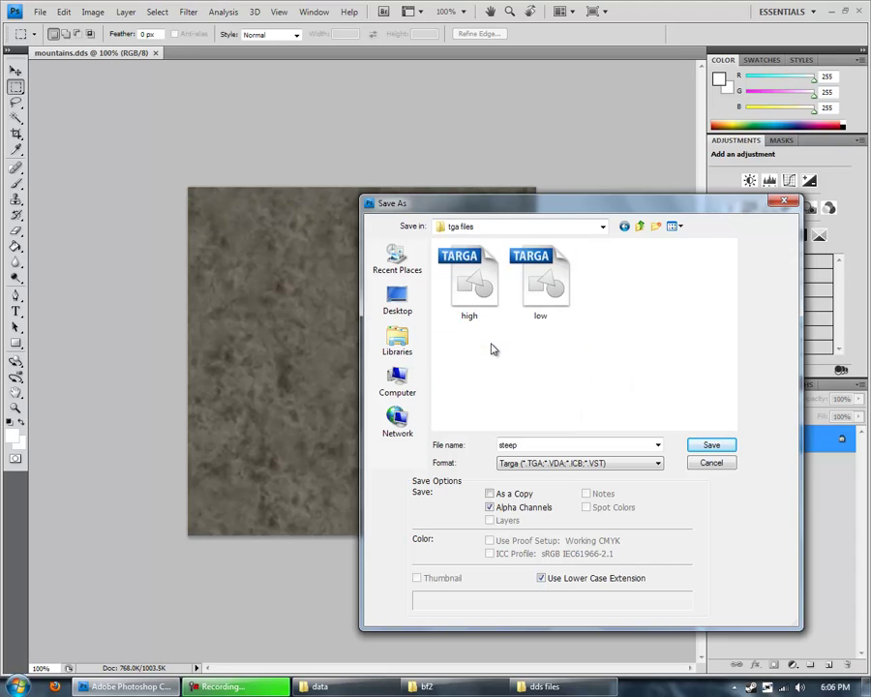
left_click(700, 449)
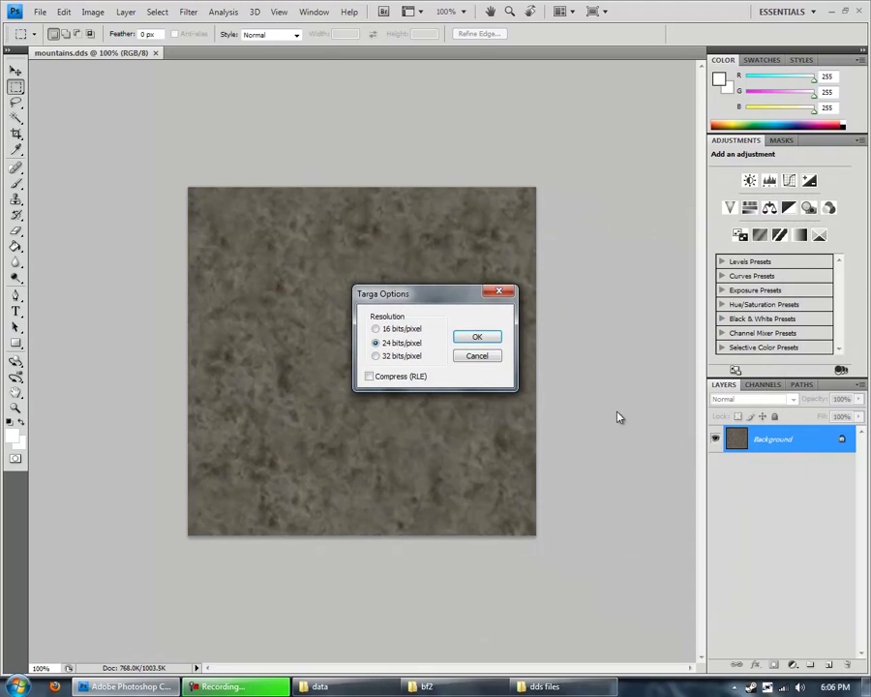
left_click(478, 338)
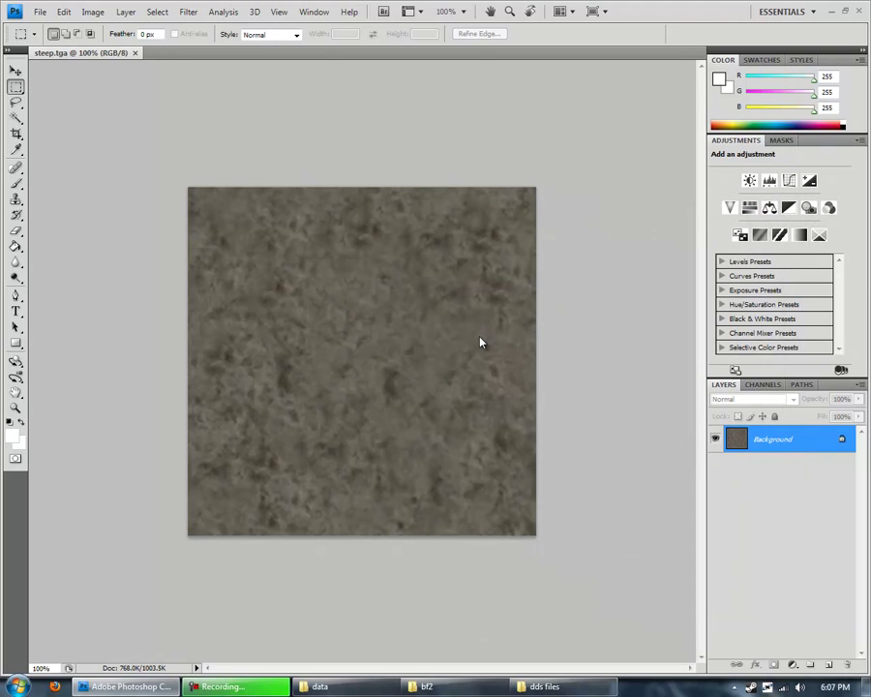
left_click(136, 53)
- Return to the desktop, replacing the open dds files window with the tga files folder
left_click(831, 12)
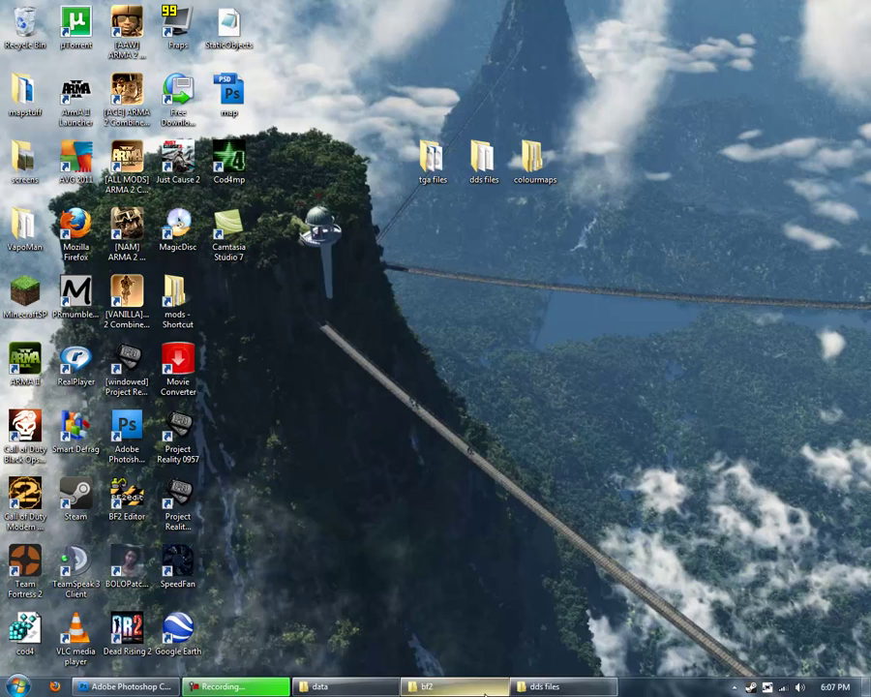
right_click(557, 687)
left_click(521, 649)
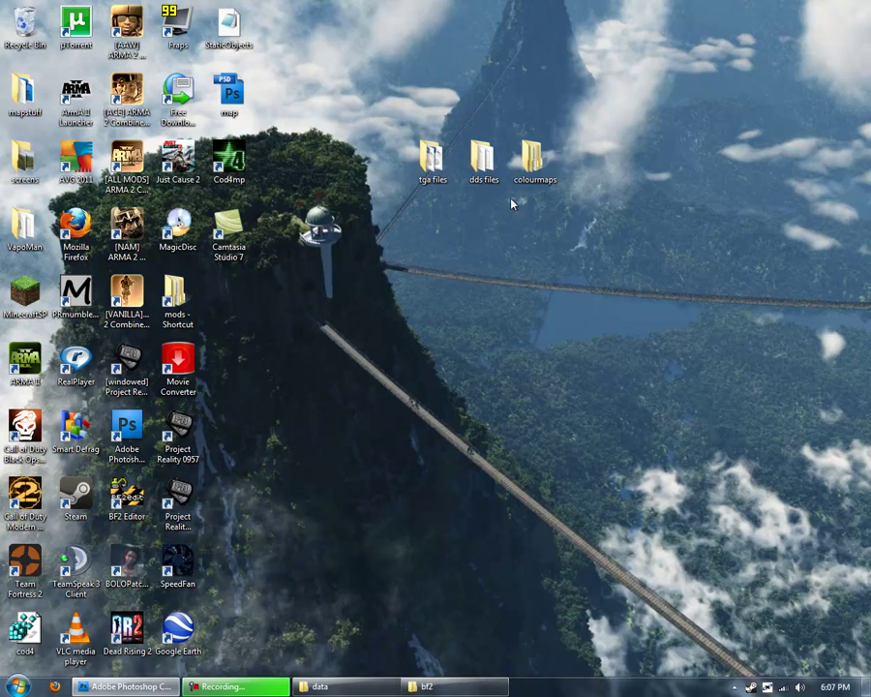
double_click(427, 163)
left_click_drag(449, 225, 502, 231)
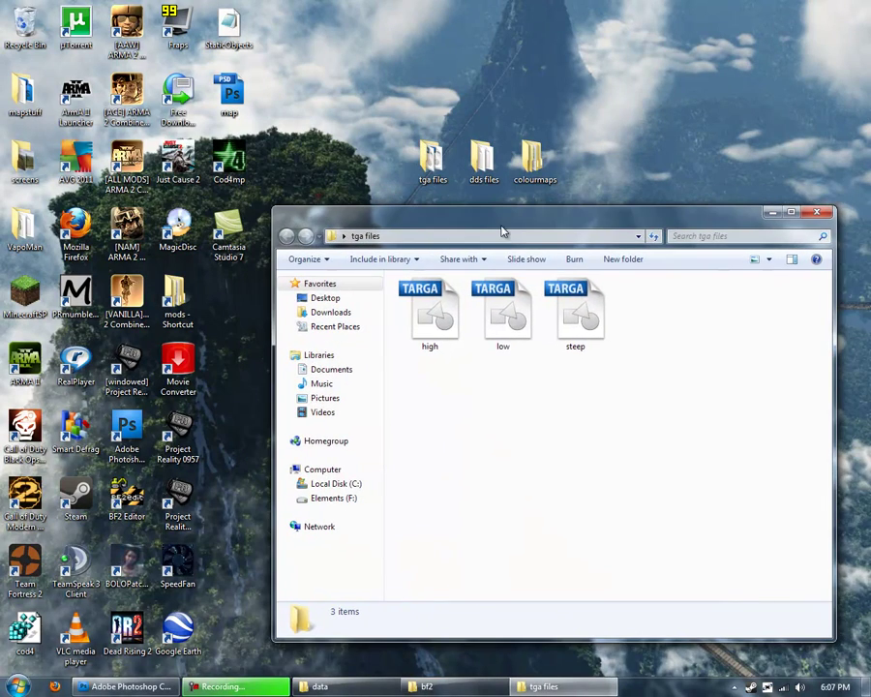
- Bring up the tutorial level's bf2_tpaint data folder and locate its existing high, low and steep Targa files
left_click(434, 680)
left_click(433, 680)
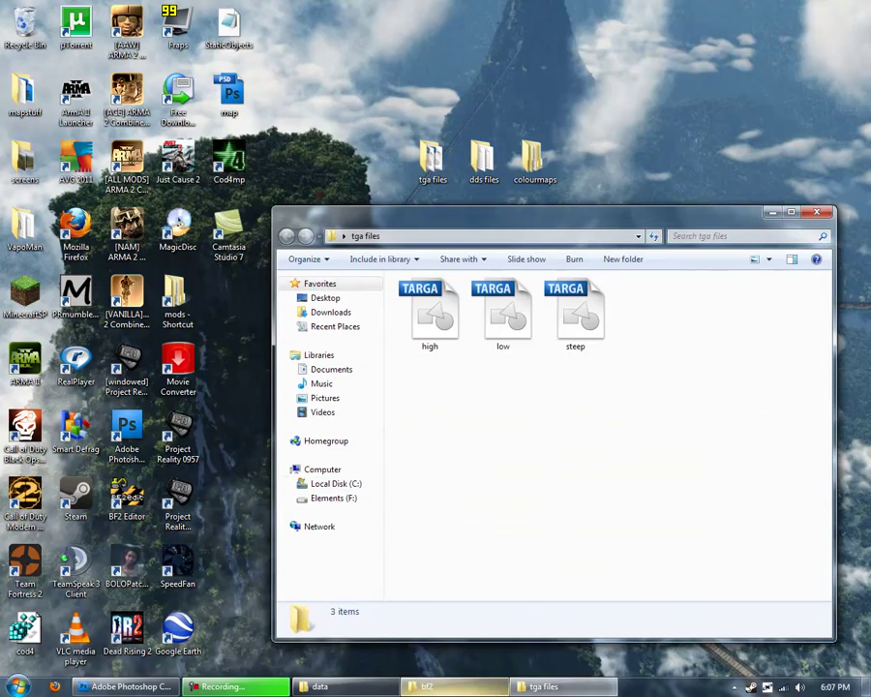
left_click(451, 686)
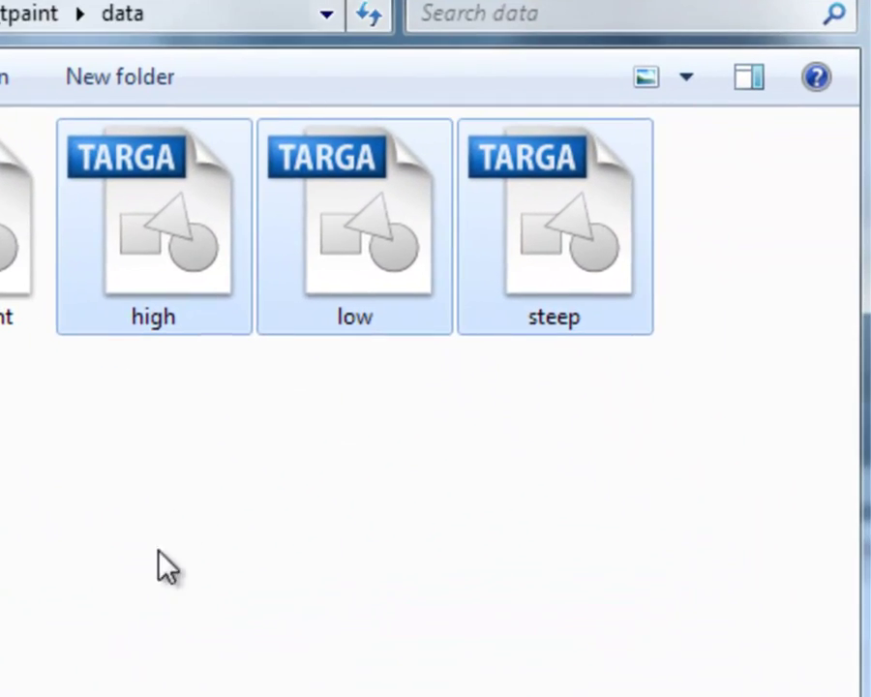
left_click(423, 364)
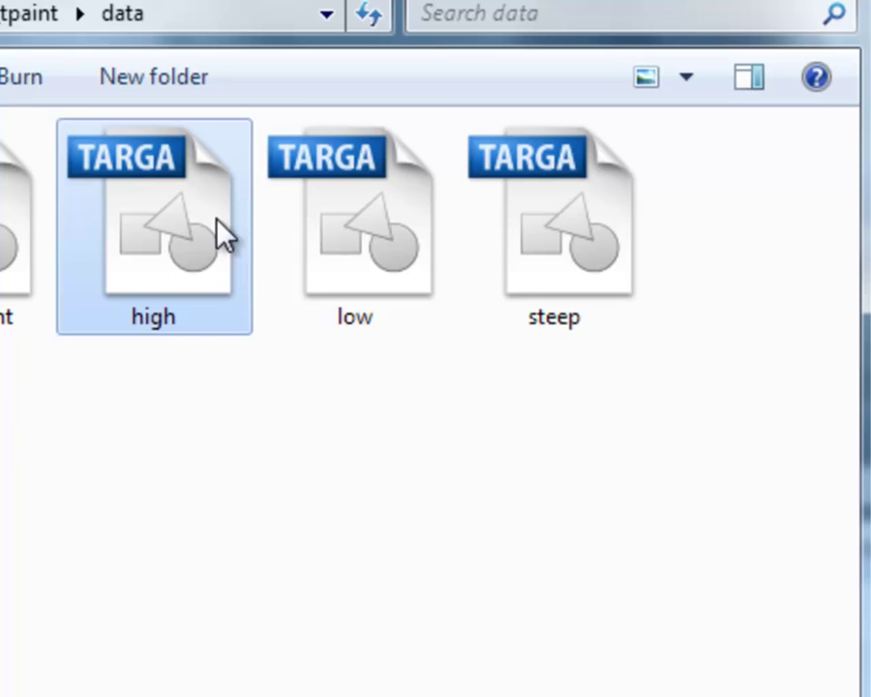
left_click(591, 368)
left_click(547, 242)
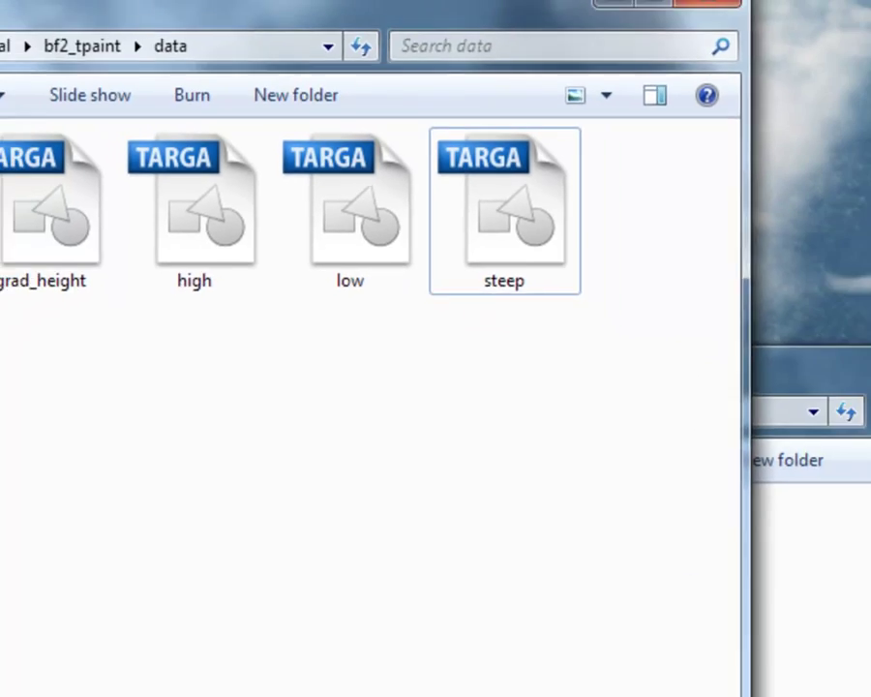
mouse_move(755, 314)
left_mouse_down()
mouse_move(771, 335)
mouse_move(770, 314)
left_mouse_up()
- Copy high, low and steep from the tga files folder into the bf2_tpaint data folder, replacing the existing files
left_click_drag(712, 579, 391, 456)
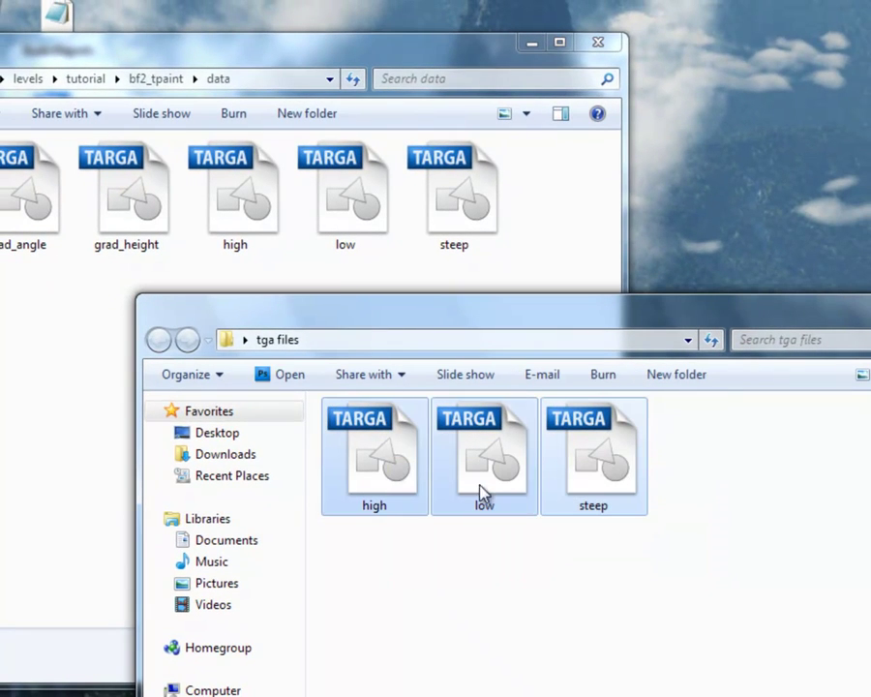
left_click(426, 279)
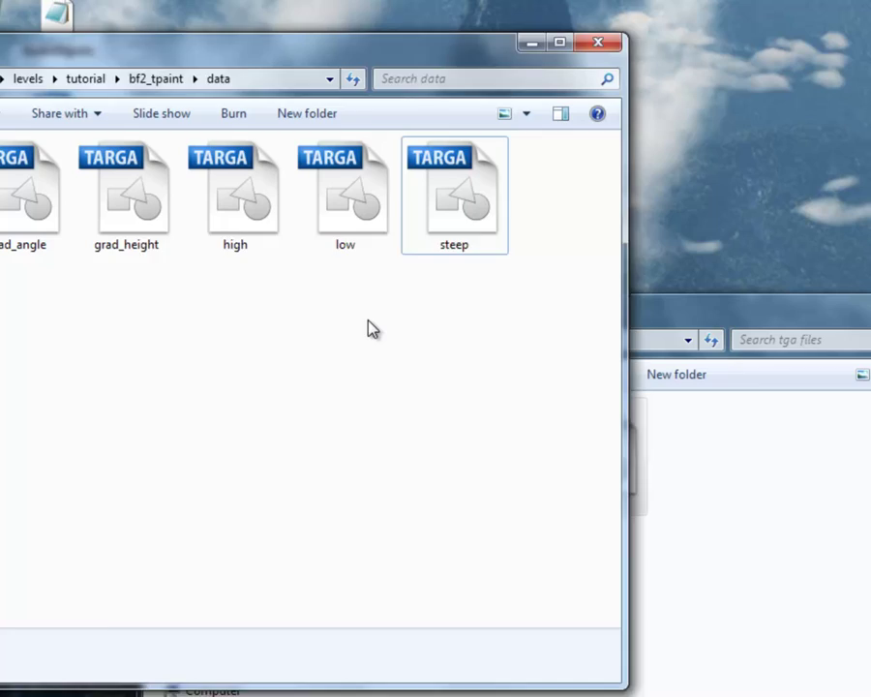
key("ctrl+v")
left_click(374, 410)
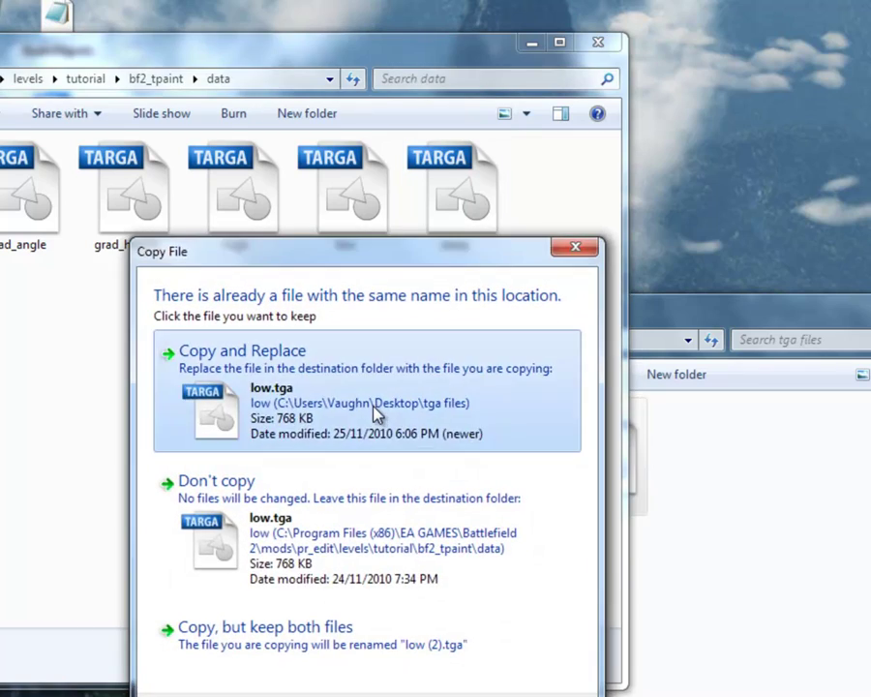
left_click(374, 410)
left_click(406, 418)
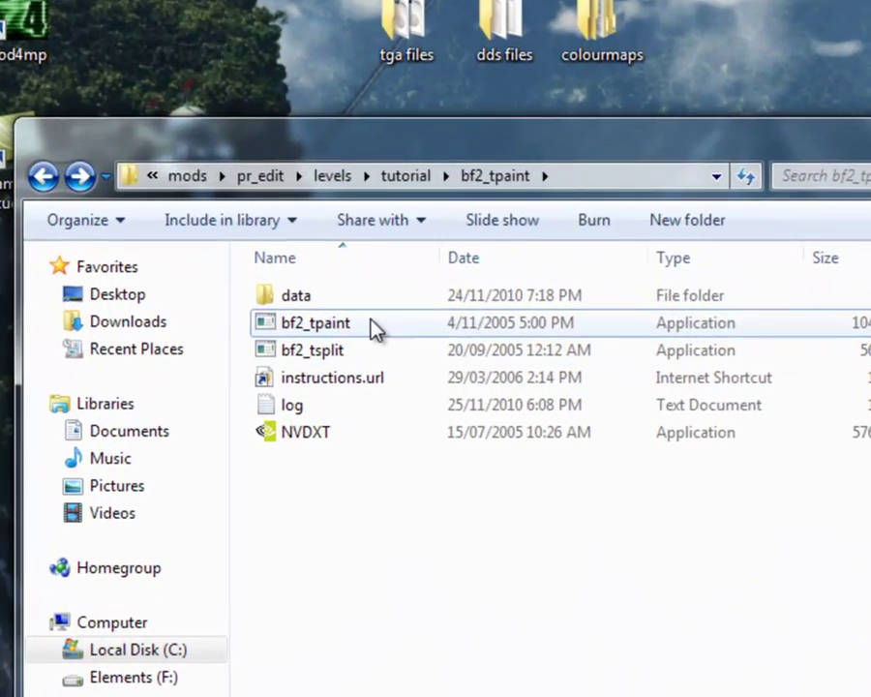
- Run bf2_tpaint on the tutorial level with Paint surrounding terrain turned off, and close the tool
left_click(416, 321)
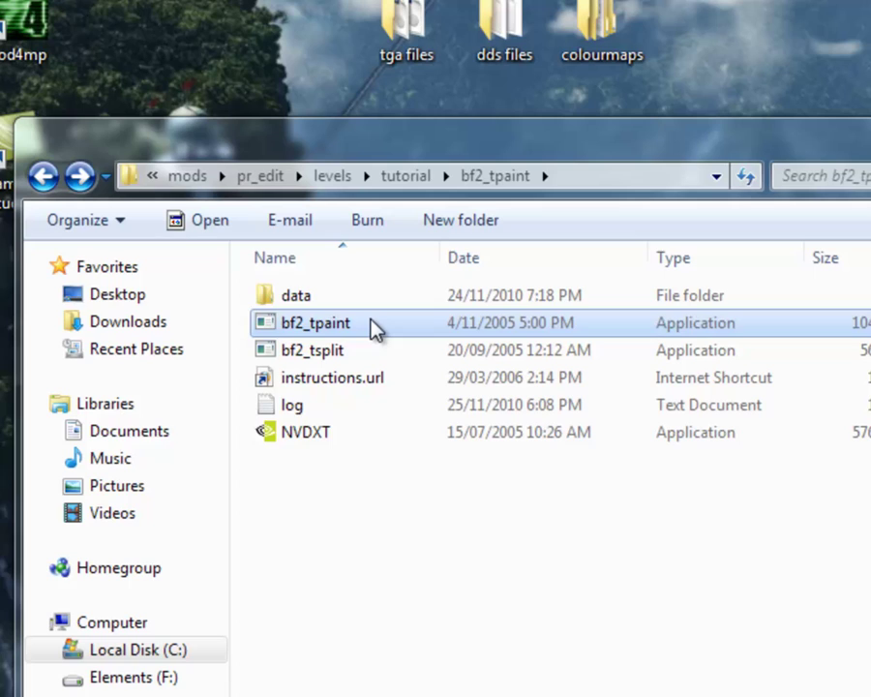
double_click(371, 320)
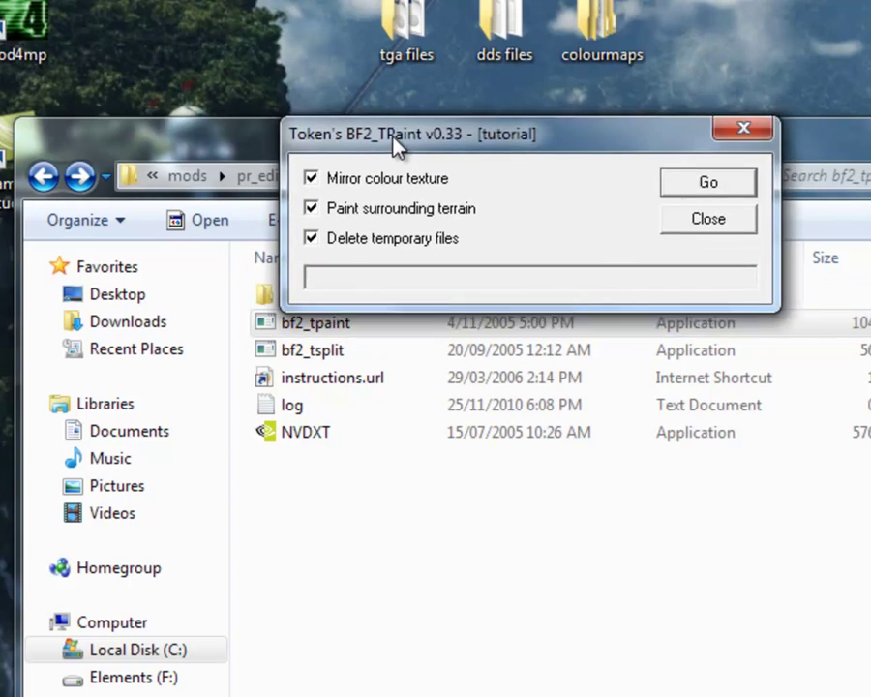
left_click_drag(378, 136, 382, 0)
left_click_drag(259, 205, 248, 134)
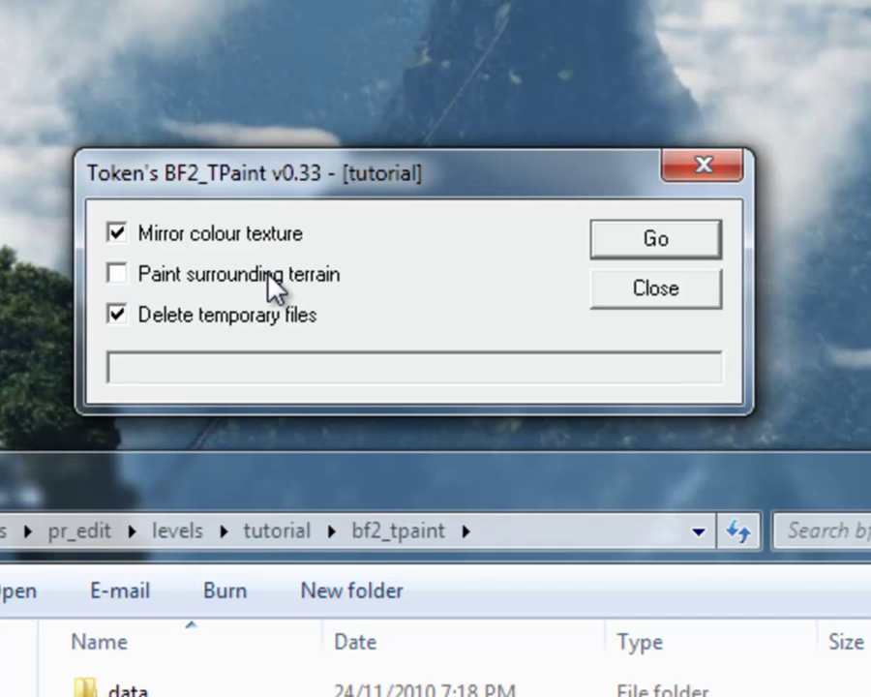
left_click_drag(423, 194, 407, 165)
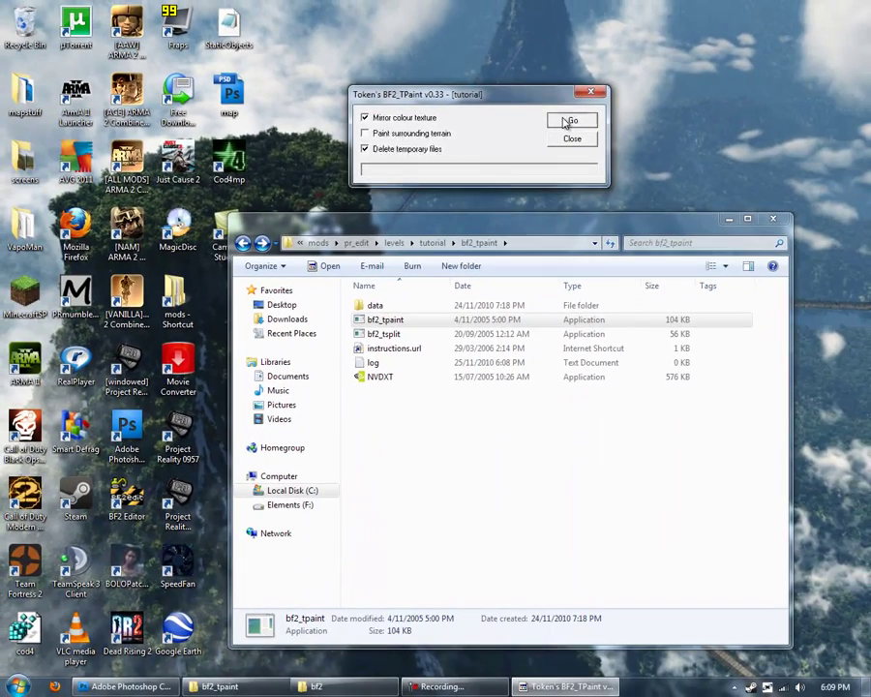
left_click(624, 209)
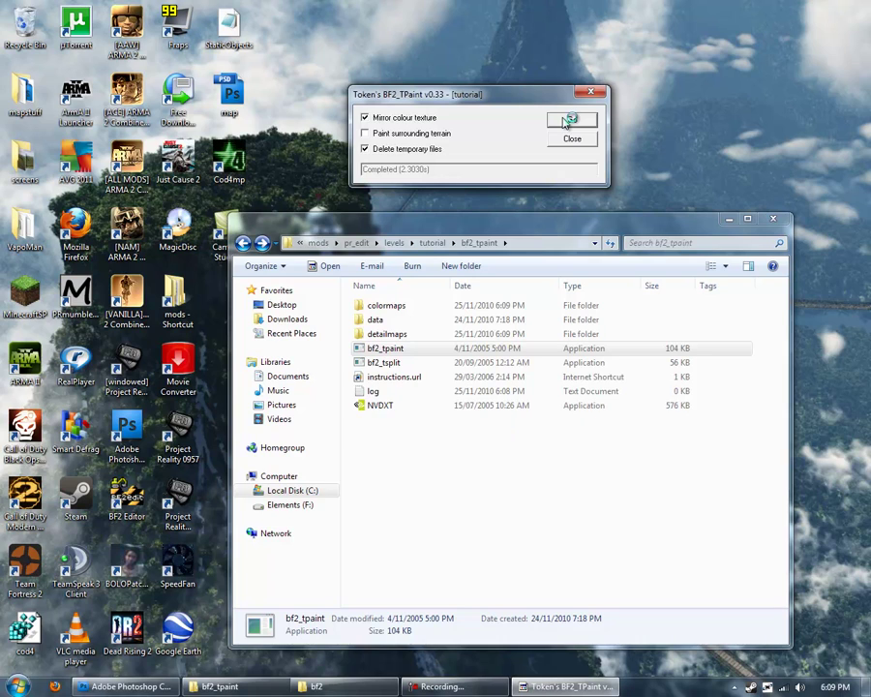
left_click(572, 139)
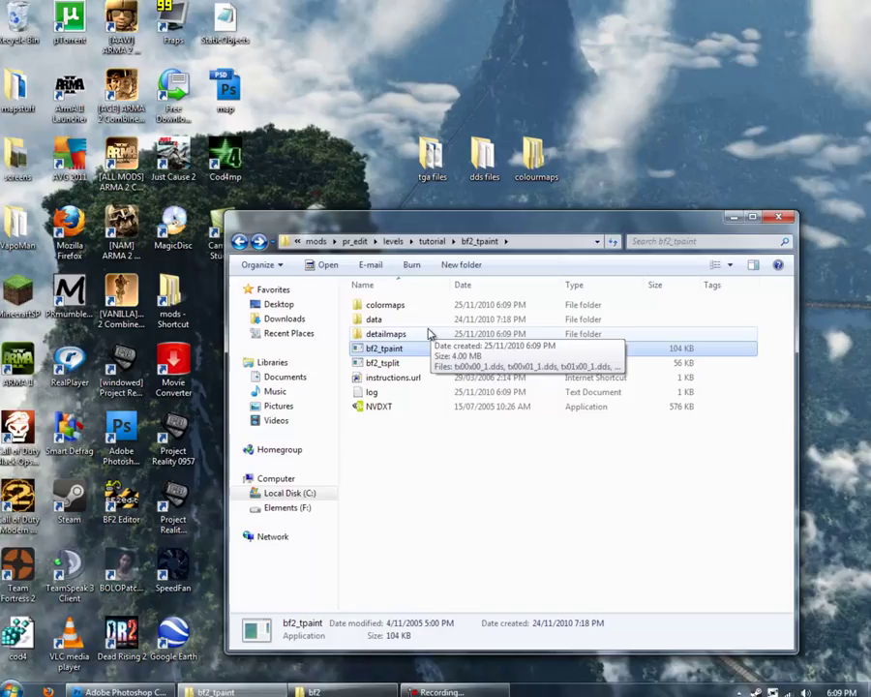
- Copy the generated colormaps and detailmaps folders into the tutorial level's Editor folder, merging and replacing existing files, and return to the tutorial folder
left_click(431, 333)
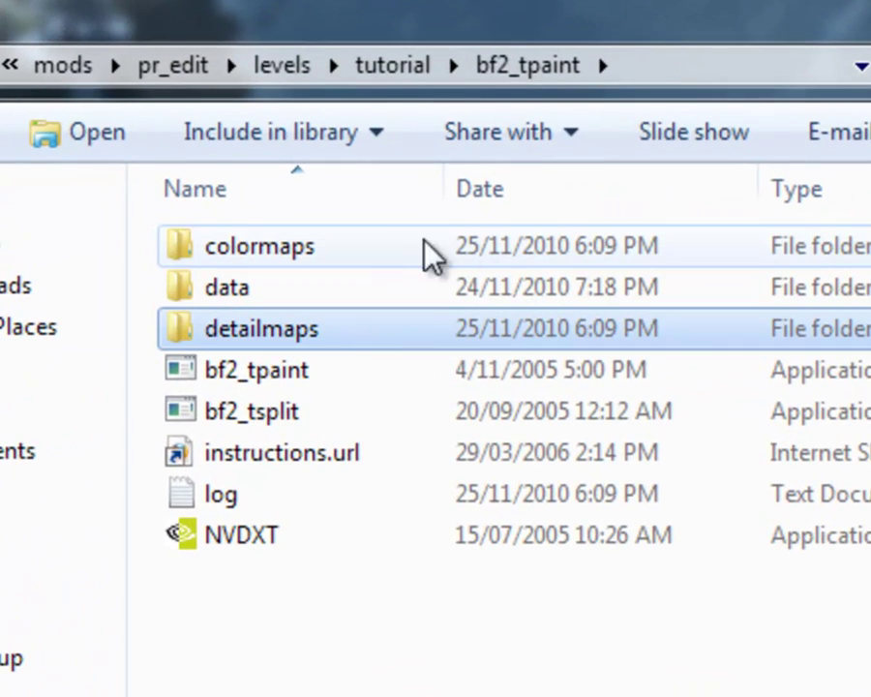
left_click(401, 254, "ctrl")
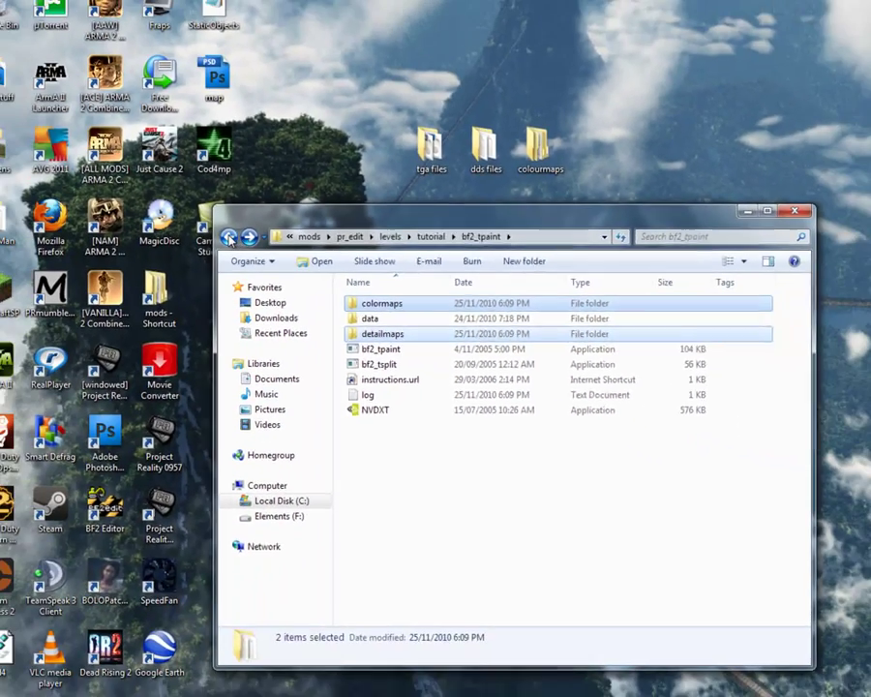
left_click(243, 244)
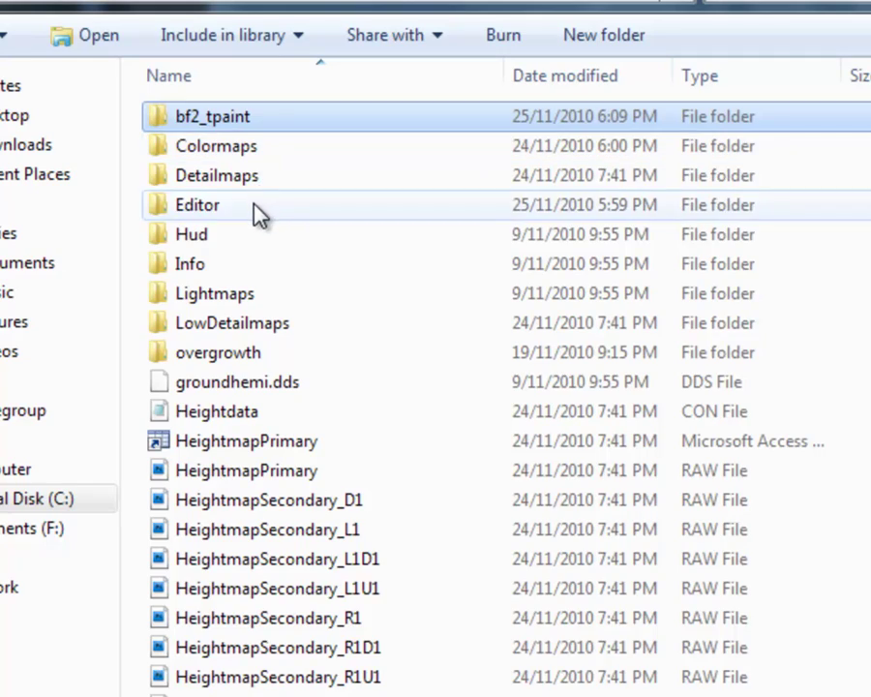
double_click(260, 215)
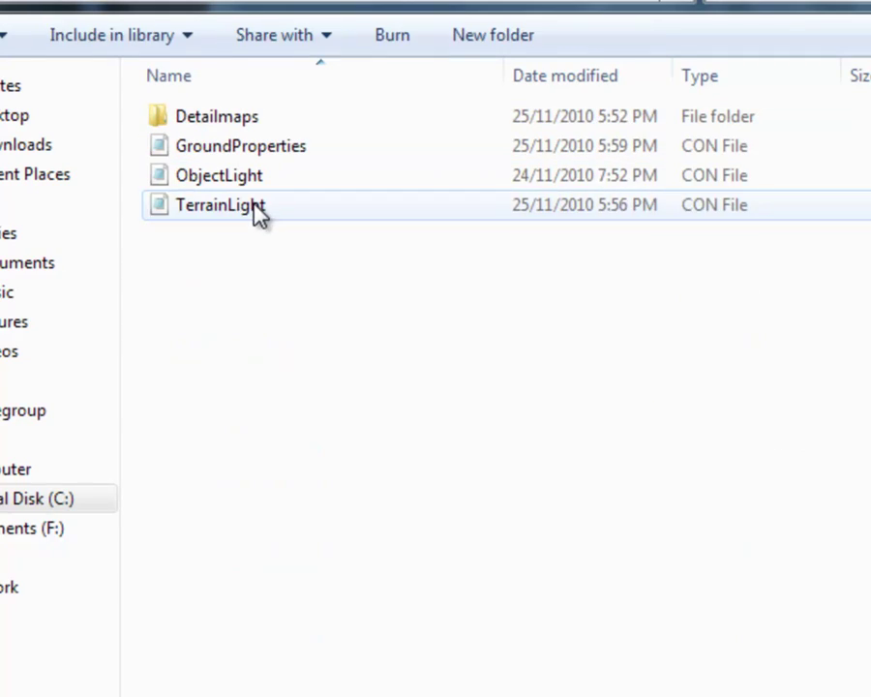
key("ctrl+v")
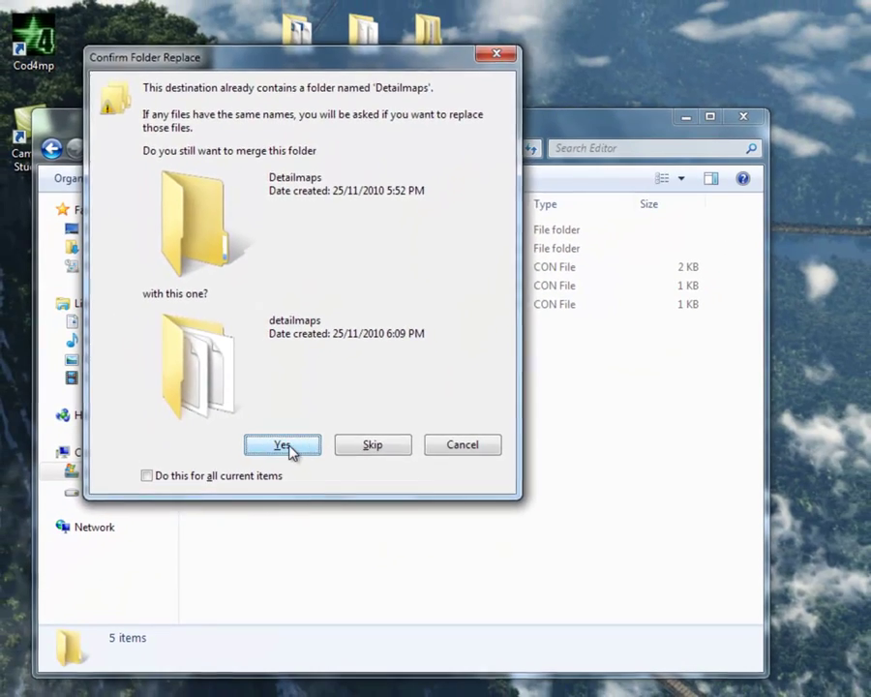
left_click(291, 450)
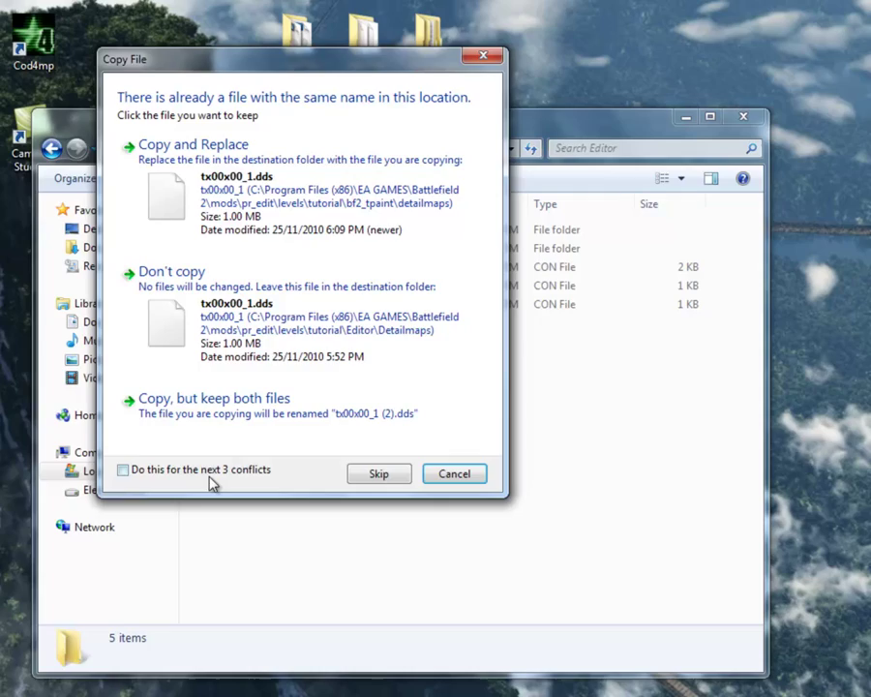
left_click(229, 226)
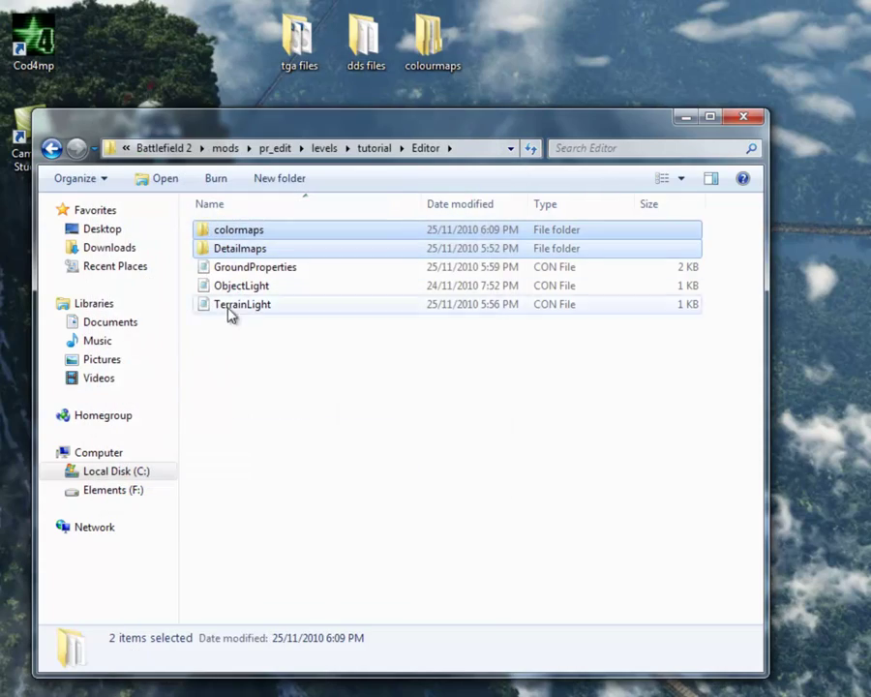
left_click(270, 401)
left_click_drag(364, 133, 369, 99)
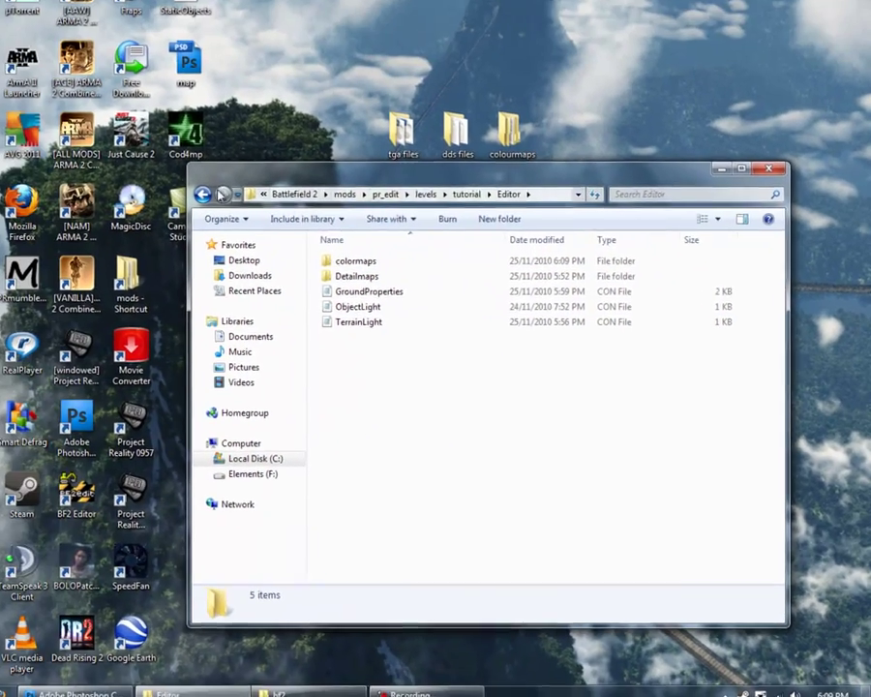
left_click(56, 116)
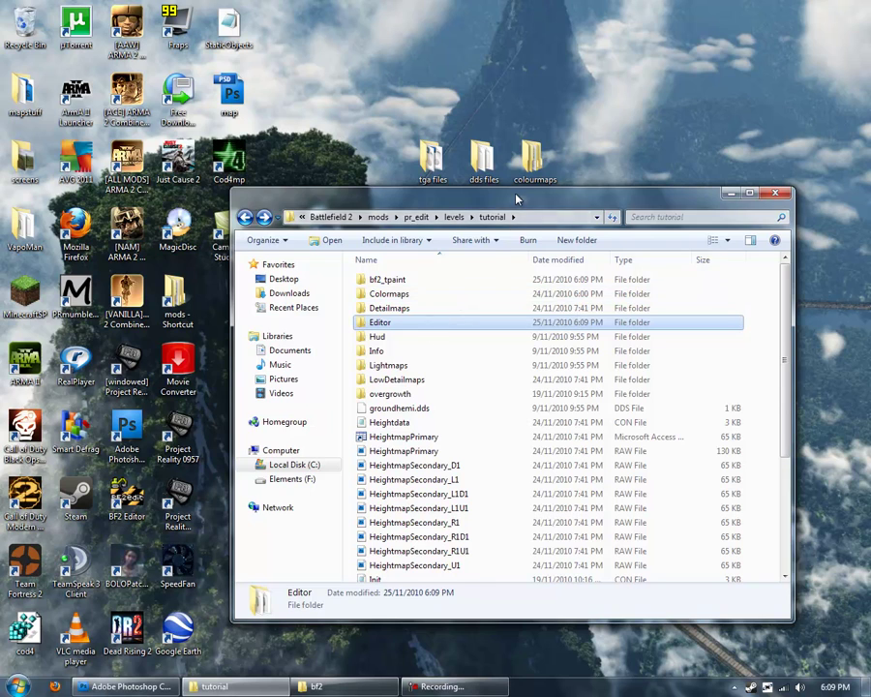
left_click_drag(515, 199, 519, 206)
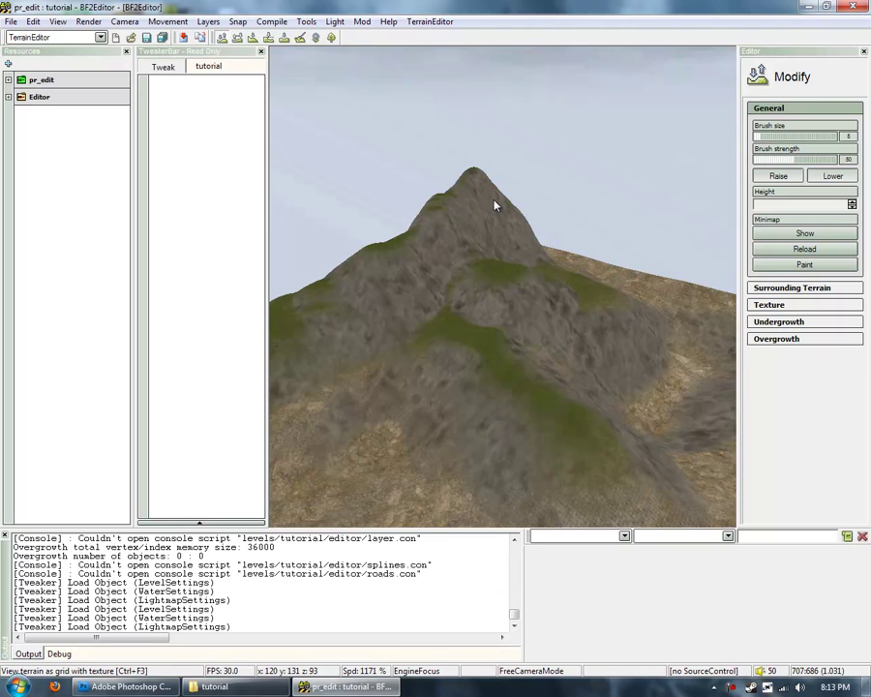
- Examine the painted grass, sand and rock textures on the tutorial level's mountain in BF2 Editor
scroll(504, 291, "down", 6, "ctrl")
key("ctrl+a")
key("ctrl+d")
scroll(503, 292, "down", 4, "ctrl")
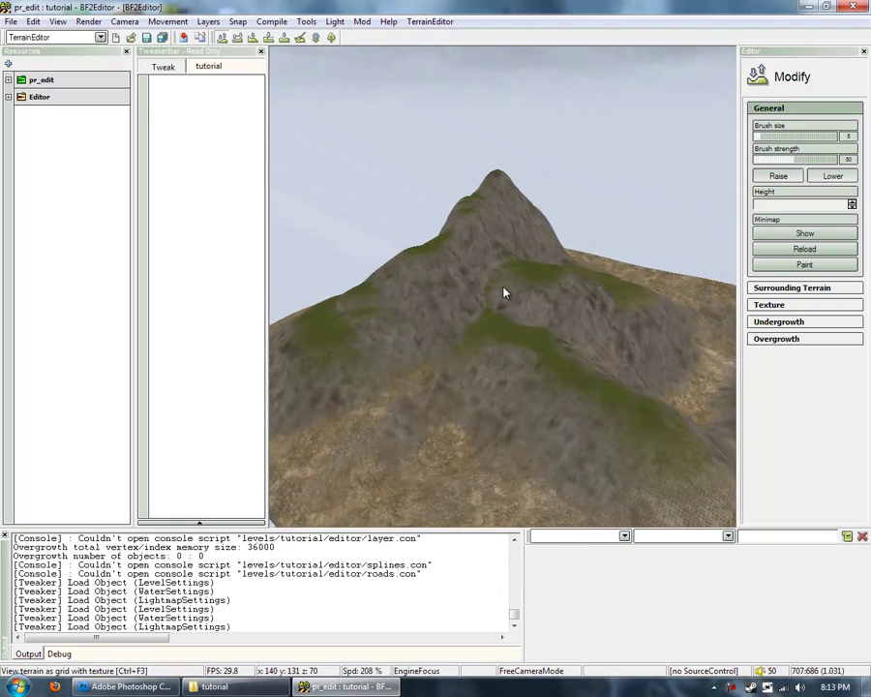
- Switch the tutorial terrain's rendering to Detail Texture Mode
key("ctrl+w")
scroll(504, 292, "up", 3, "ctrl")
right_click_drag(503, 292, 503, 292)
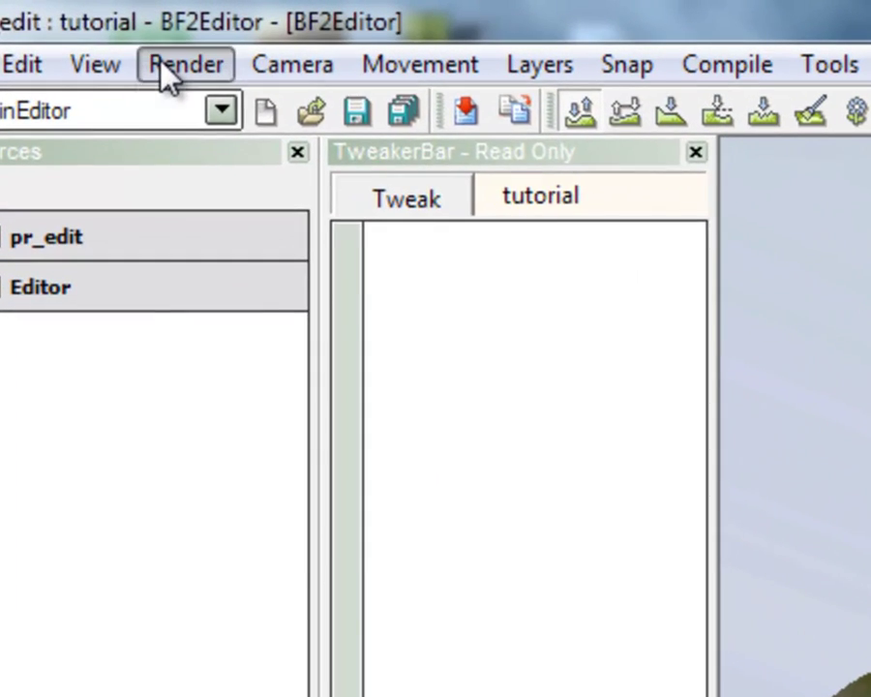
left_click(82, 23)
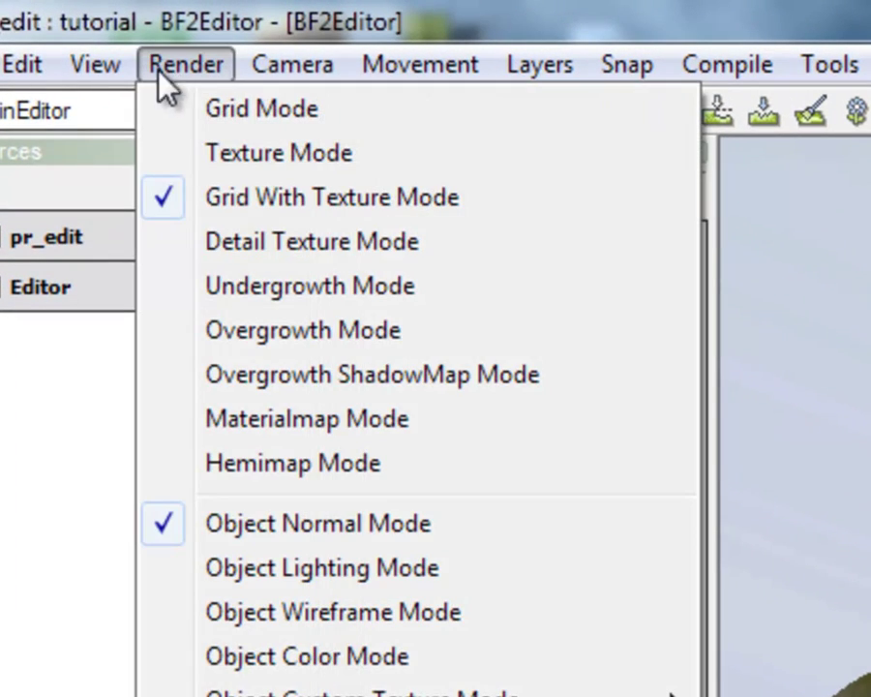
left_click(218, 254)
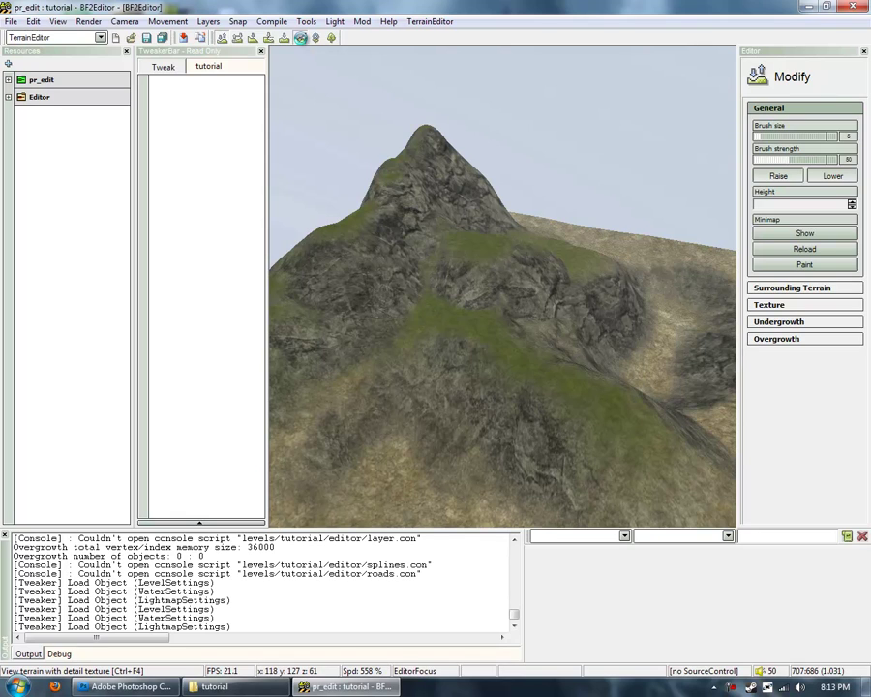
- Assign defaultLowDetail.dds as the terrain's low detail texture in the texture editing mode, and save the level
left_click(300, 37)
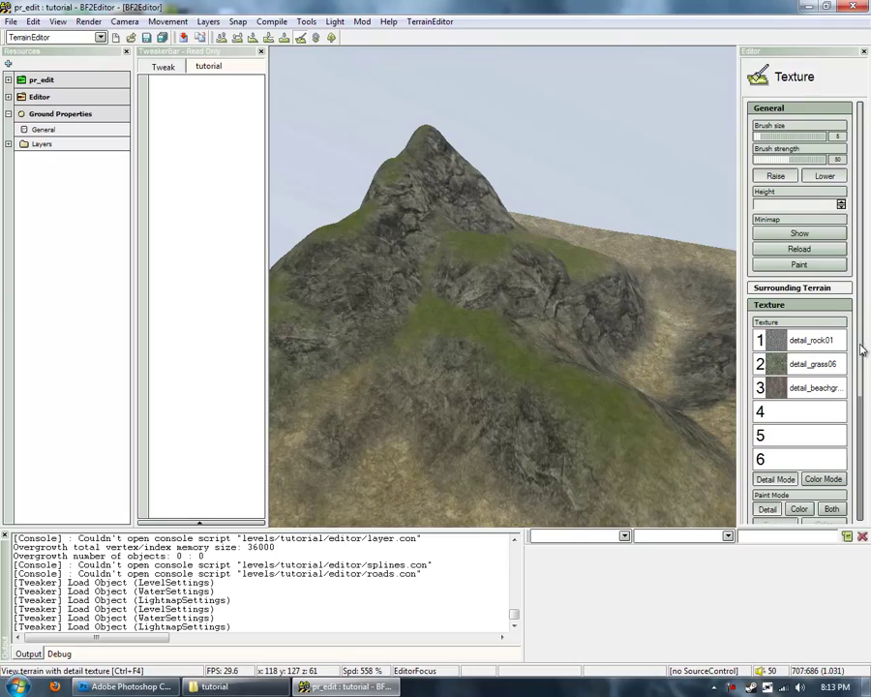
left_click_drag(861, 350, 860, 523)
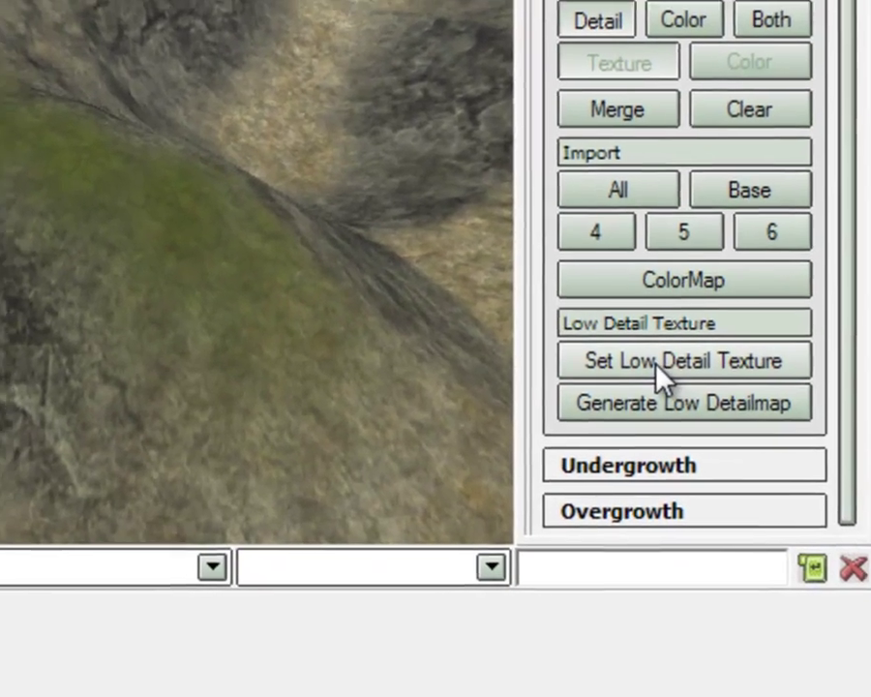
left_click(654, 364)
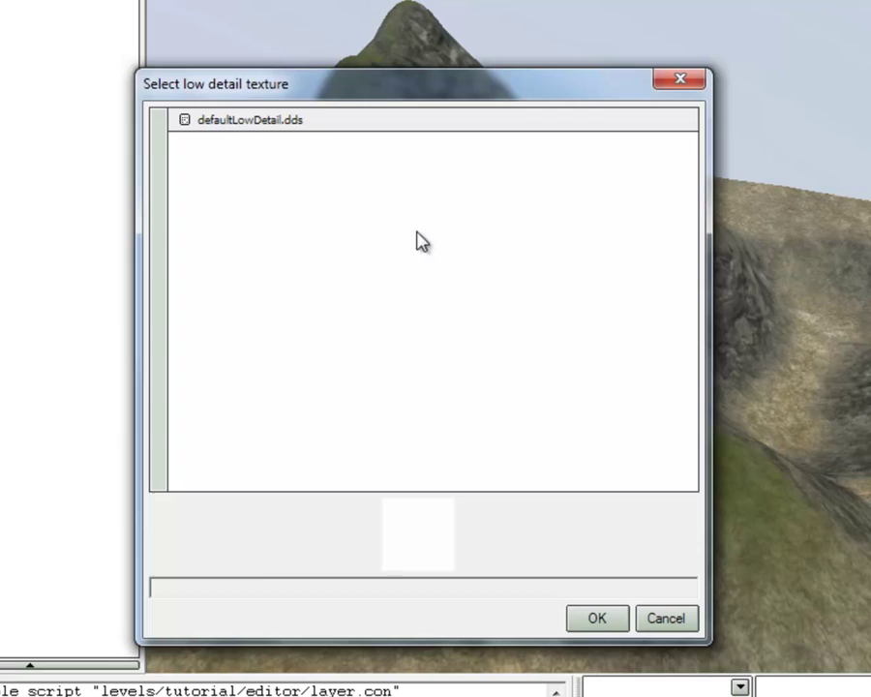
left_click(289, 131)
double_click(282, 120)
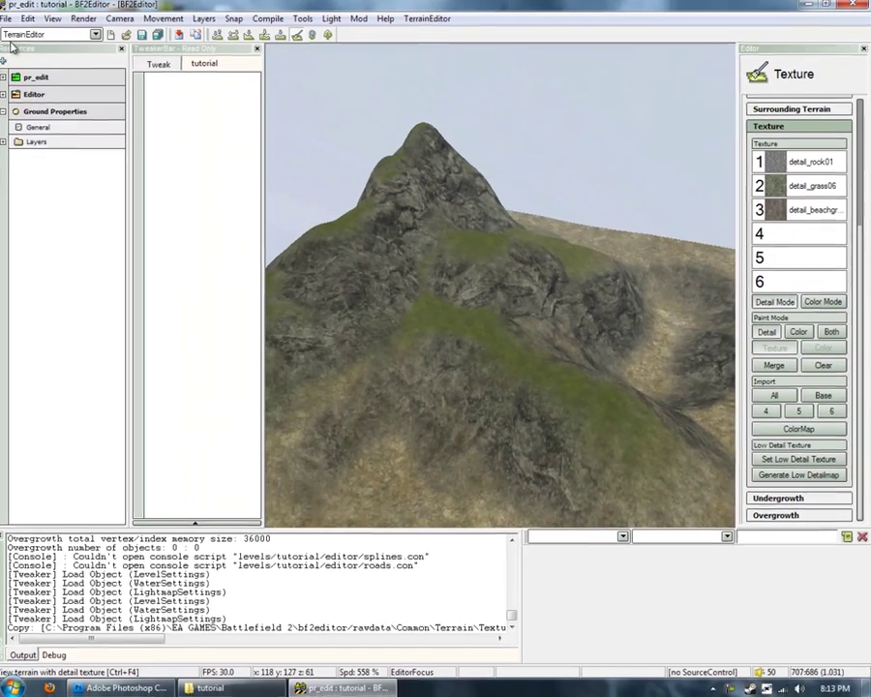
left_click(11, 21)
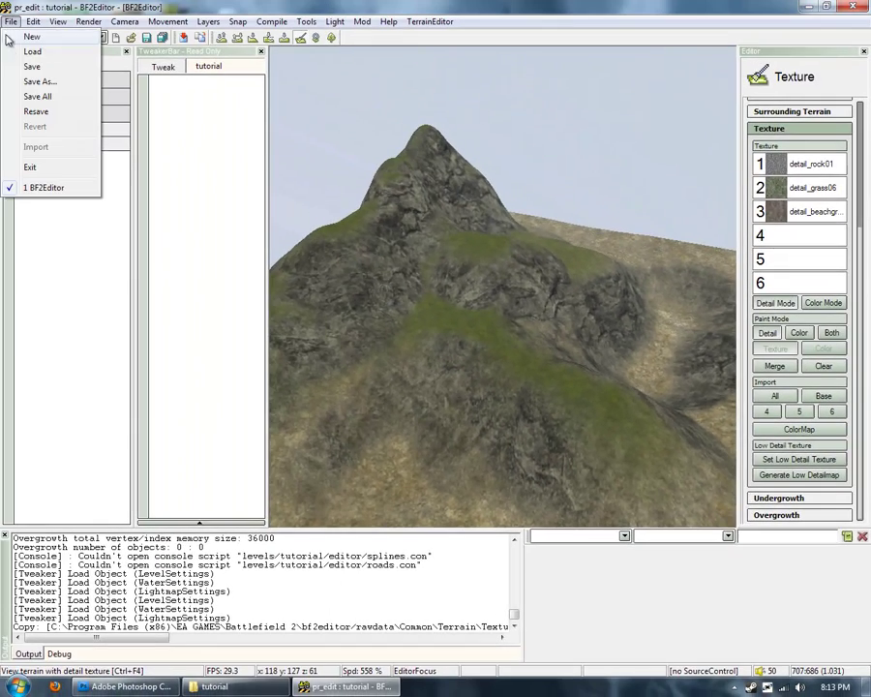
left_click(29, 67)
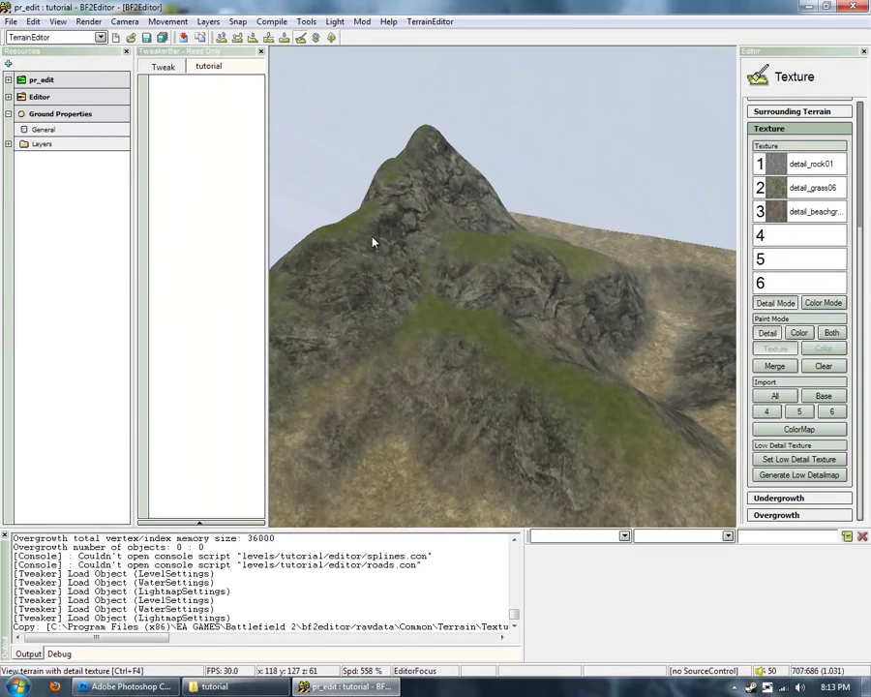
- Examine the detail textures on the mountain's rock faces, grassy ridges and surrounding sand from several angles and distances
key("ctrl+d")
scroll(504, 291, "down", 2, "ctrl")
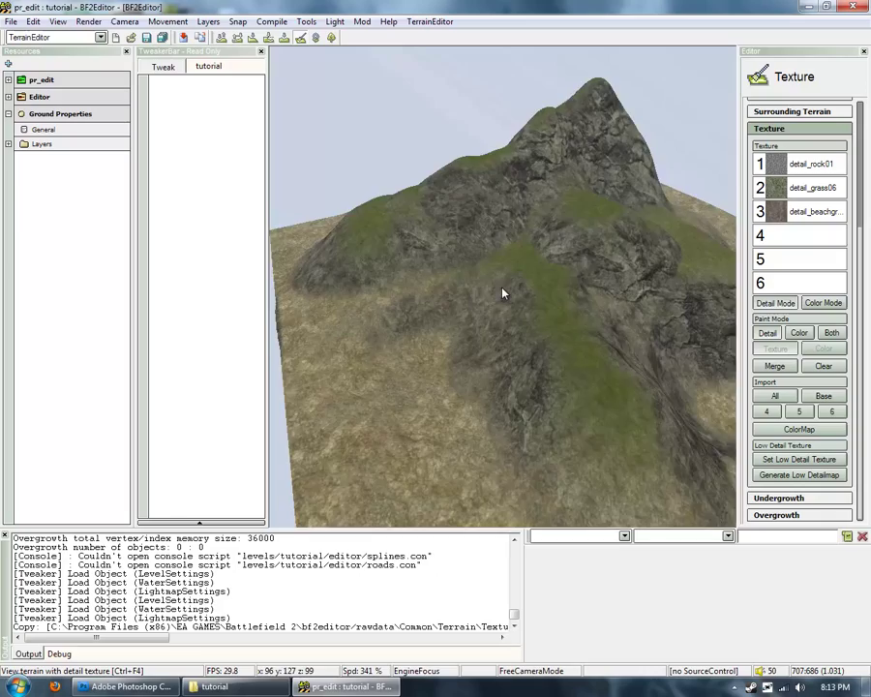
scroll(504, 291, "up", 1, "ctrl")
key("ctrl+a")
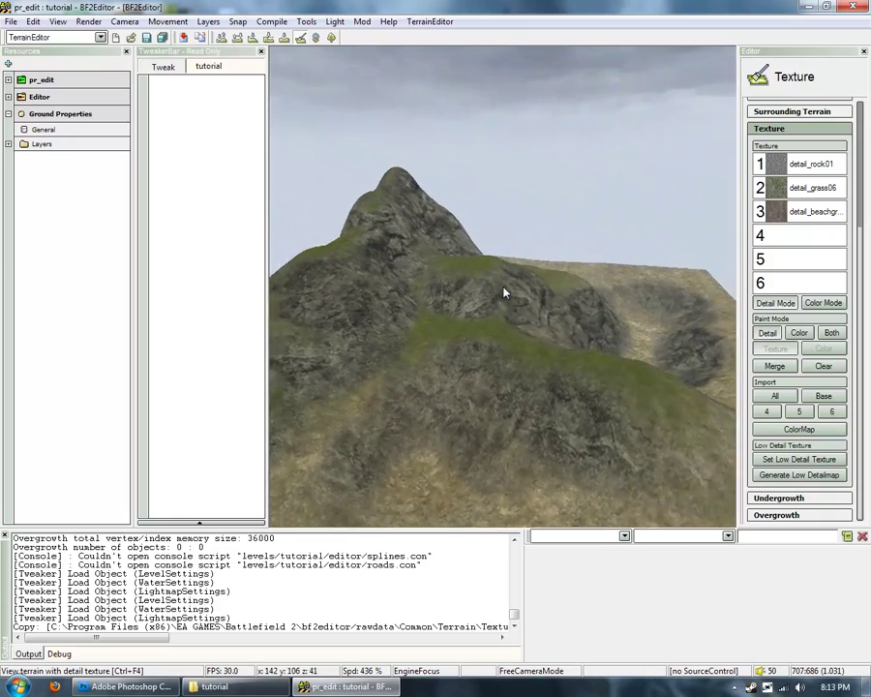
key("ctrl+w")
key("s")
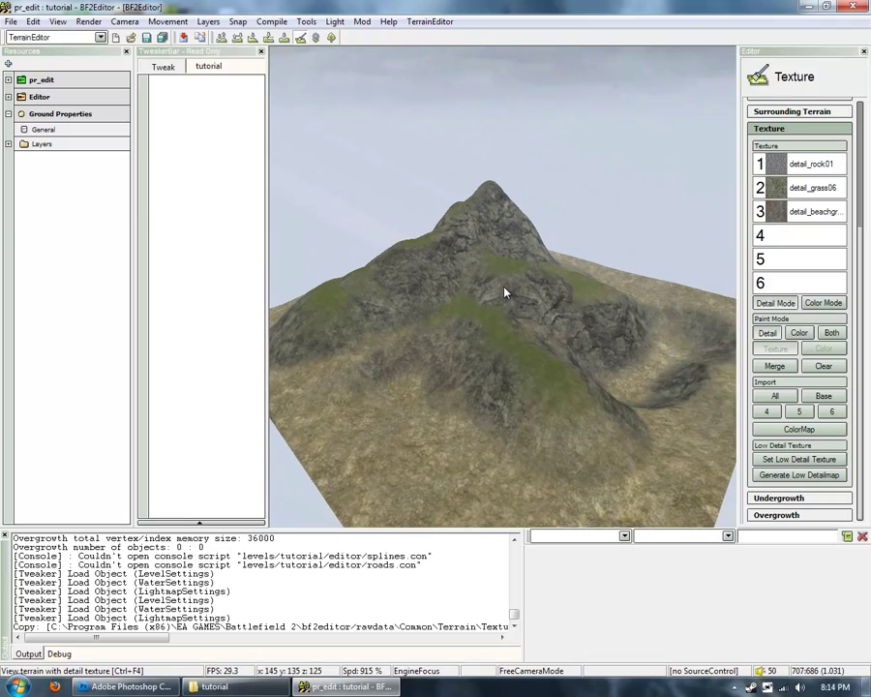
key("w")
key("ctrl+w")
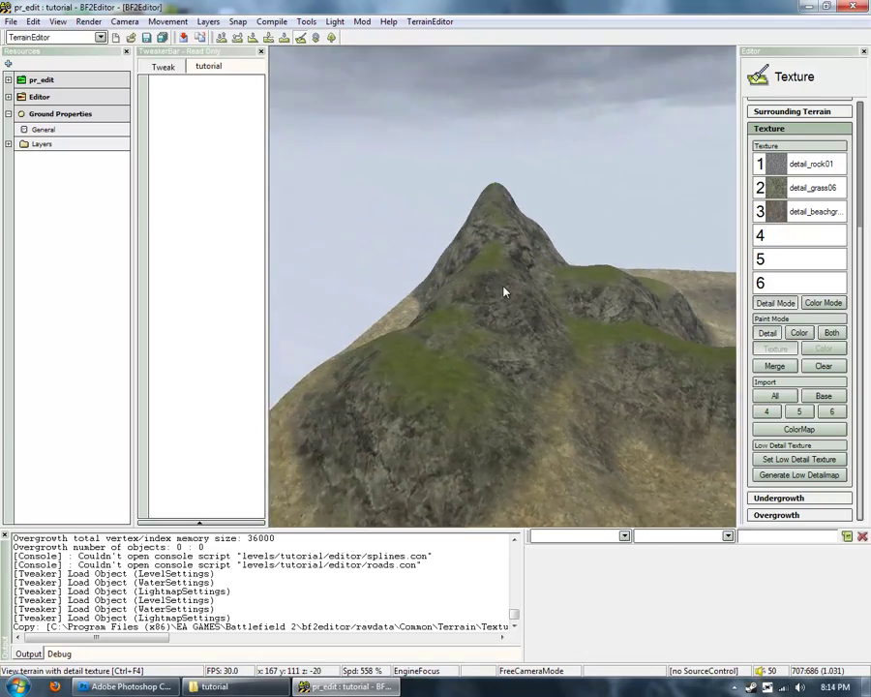
scroll(503, 292, "down", 1, "ctrl")
key("ctrl+d")
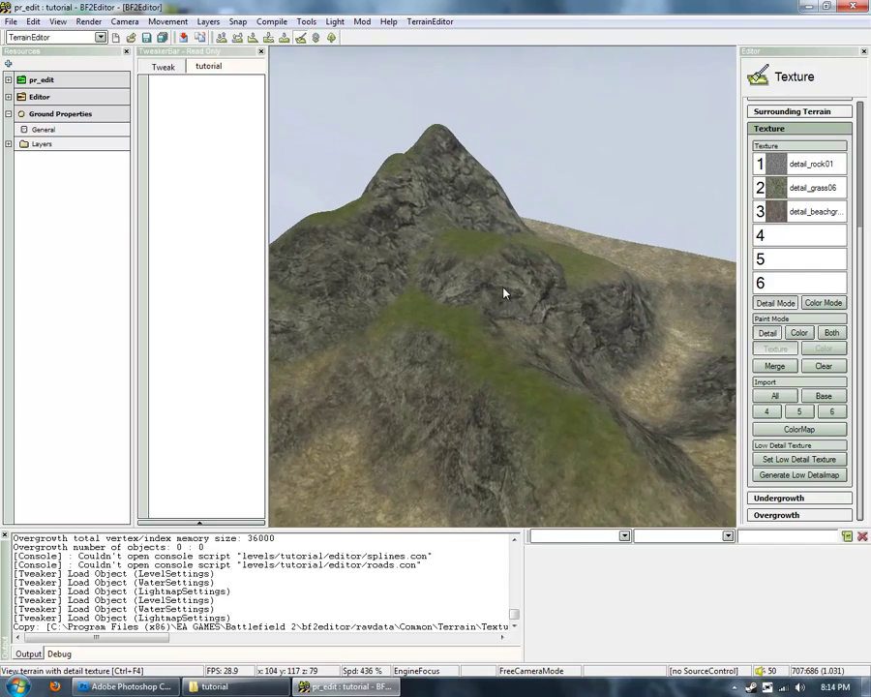
scroll(503, 292, "down", 6, "ctrl")
key("ctrl+s")
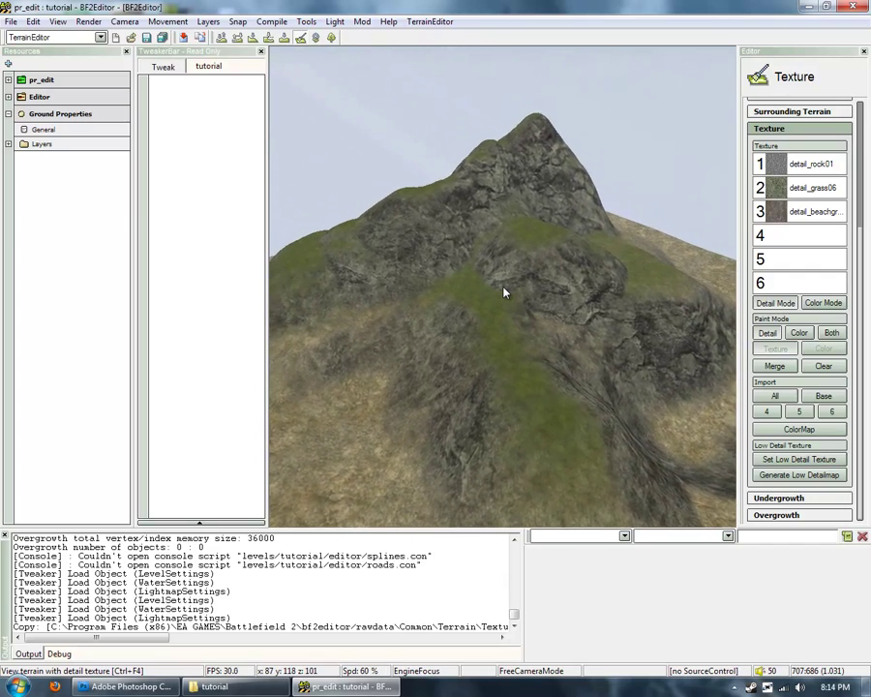